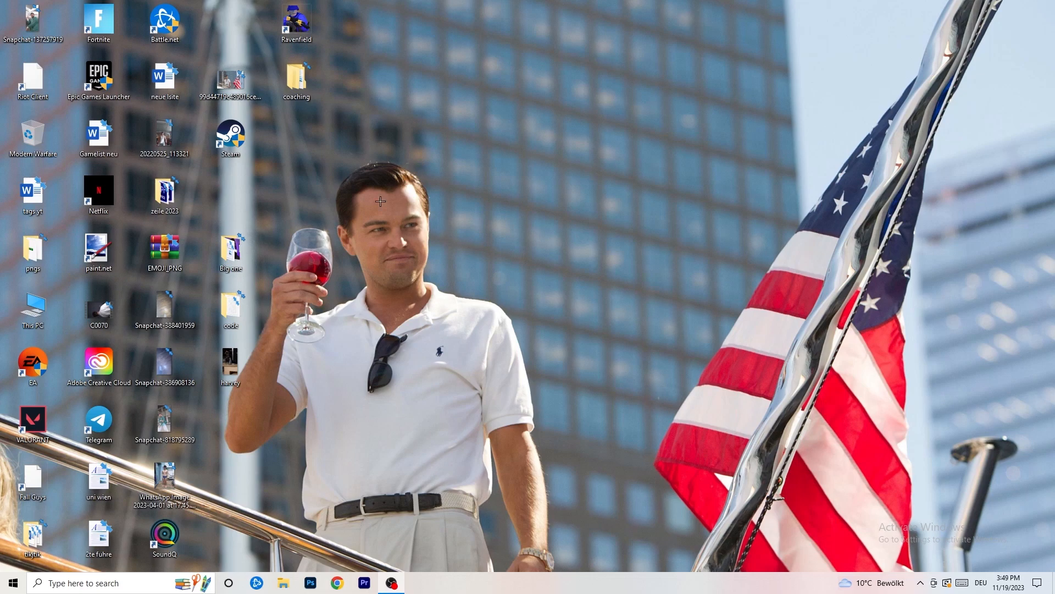
- Place the Steam shortcut in an empty area of the desktop and open its compatibility properties
left_click_drag(232, 137, 559, 219)
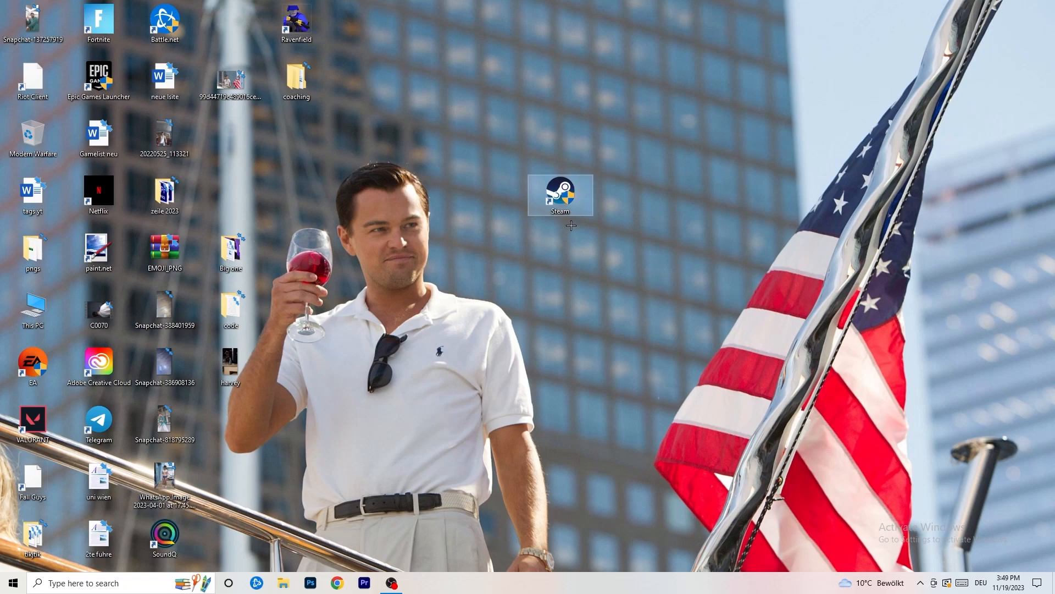
right_click(568, 193)
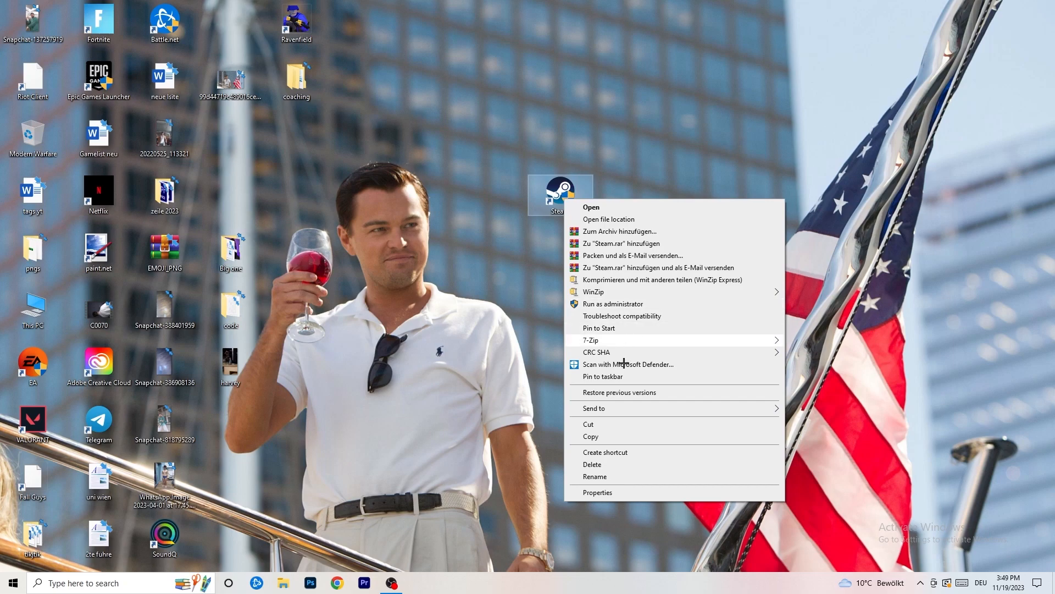
left_click(599, 493)
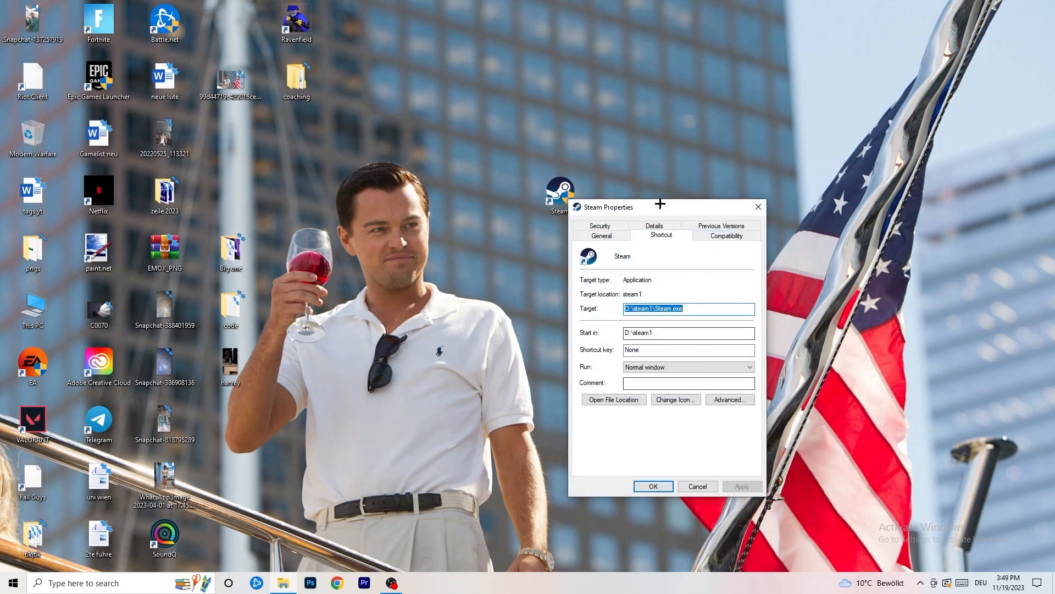
left_click_drag(660, 202, 468, 155)
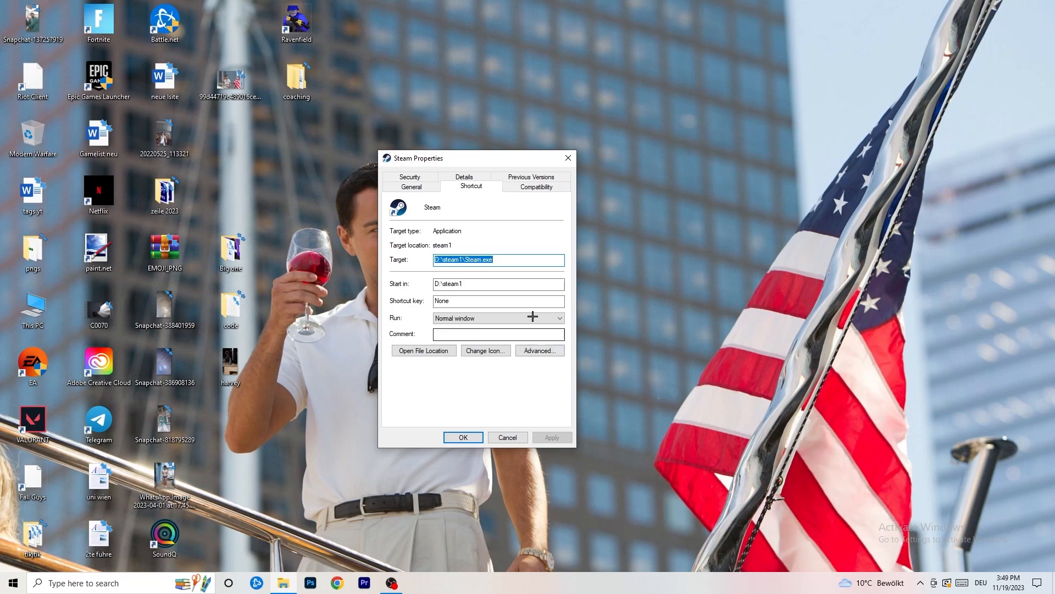
left_click(541, 188)
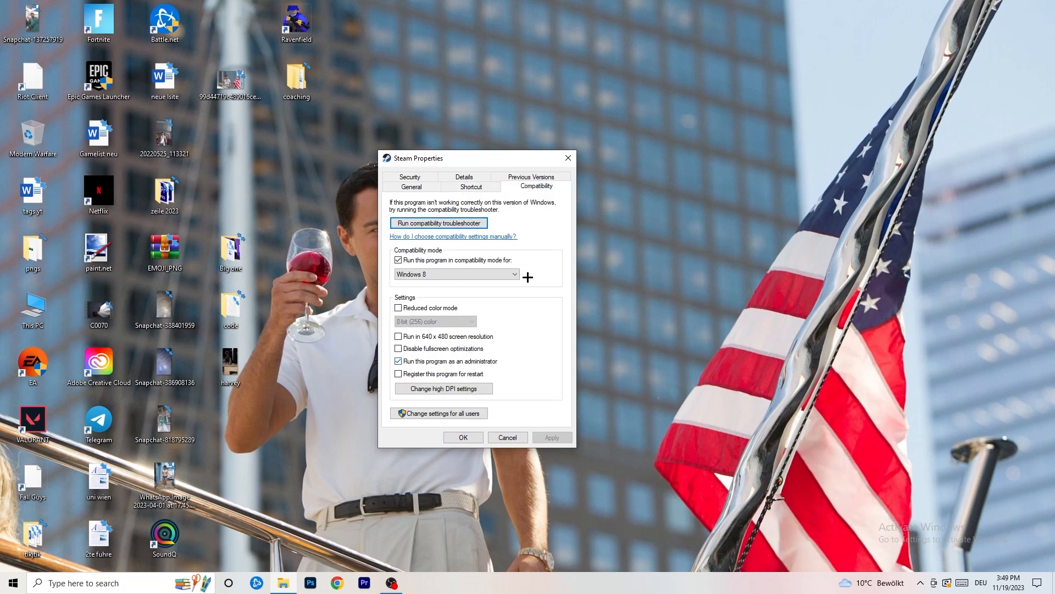
left_click_drag(483, 160, 607, 114)
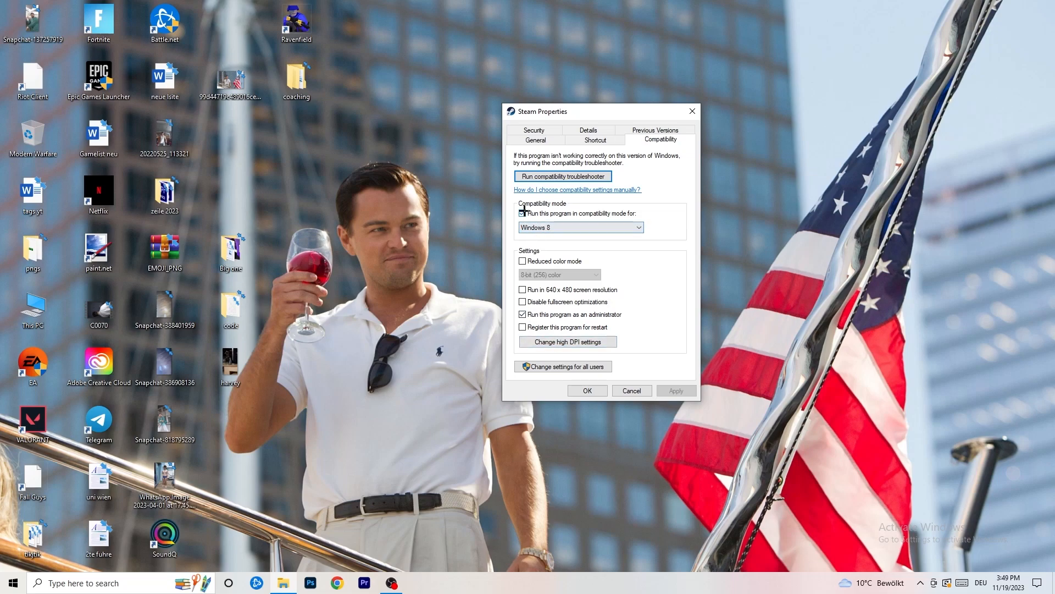
- Examine the Windows versions offered for Steam's compatibility mode and confirm the properties
left_click(584, 227)
left_click(688, 217)
left_click(590, 390)
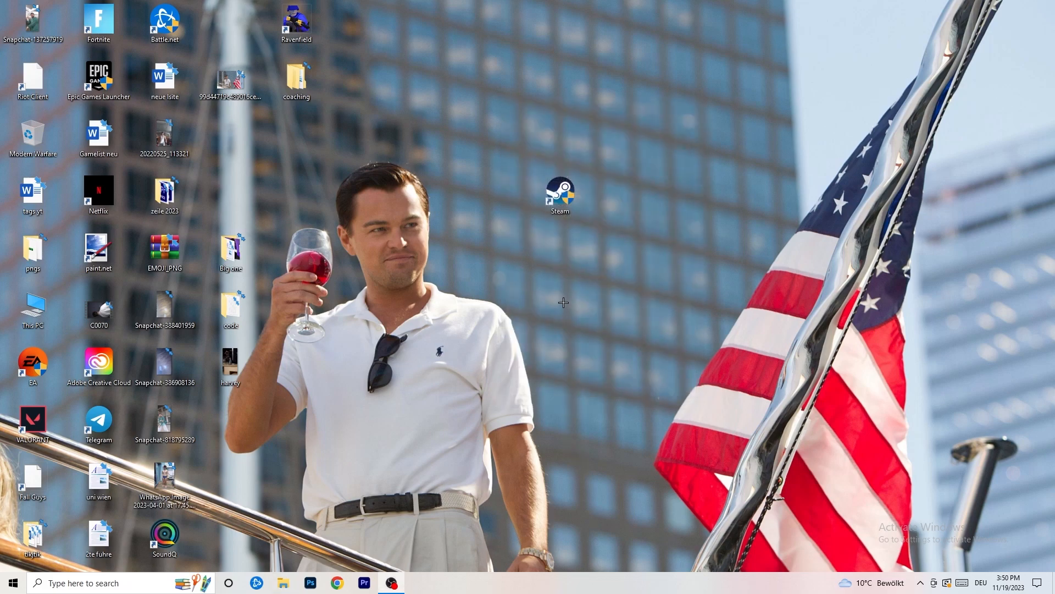
- Move the Steam shortcut nearer the other desktop icons, review its compatibility properties again and close them
left_click_drag(560, 194, 500, 196)
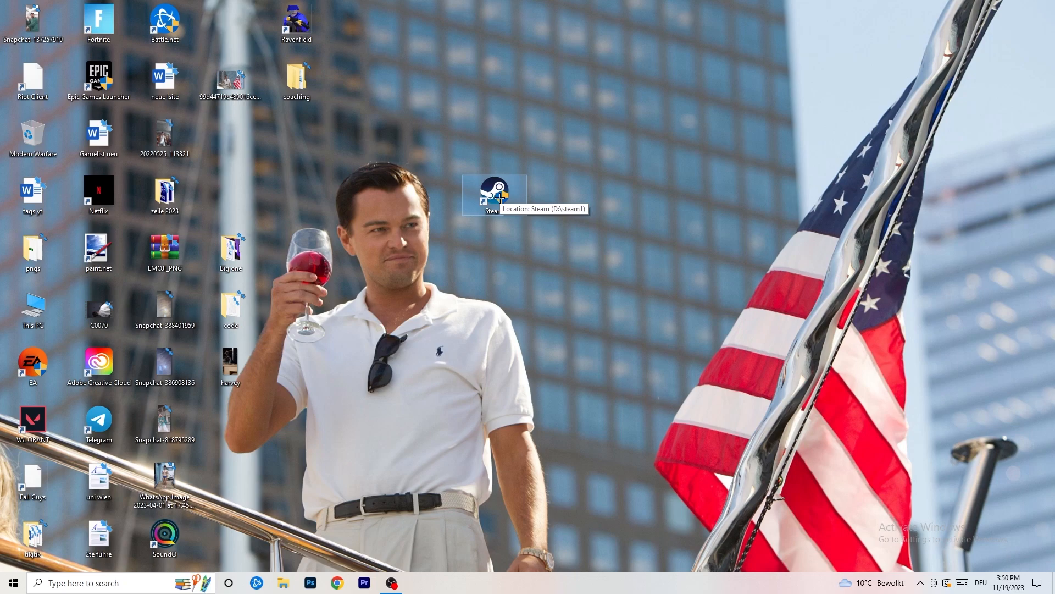
left_click_drag(499, 196, 368, 196)
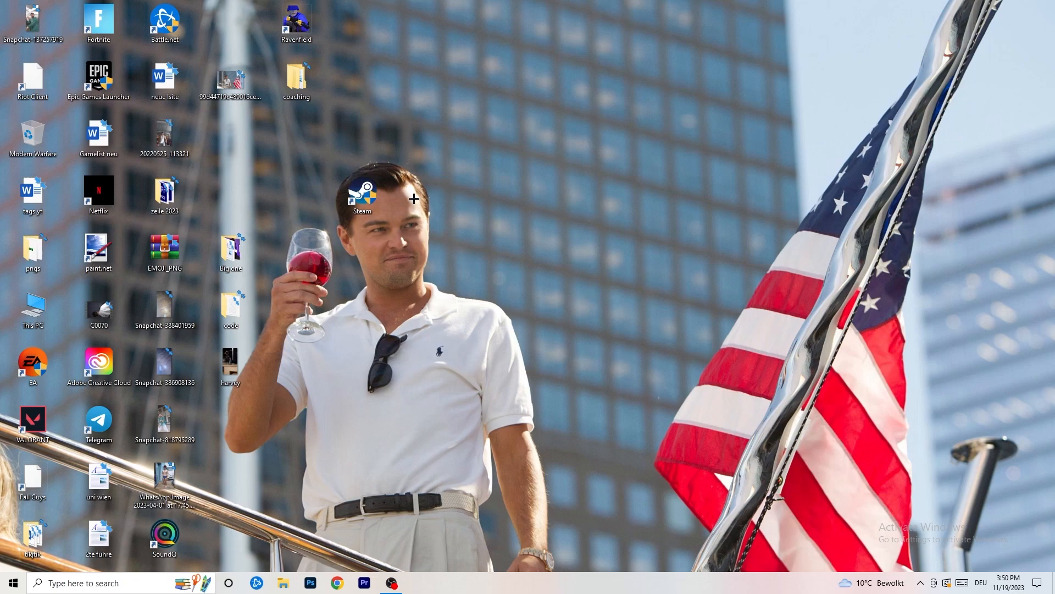
right_click(364, 204)
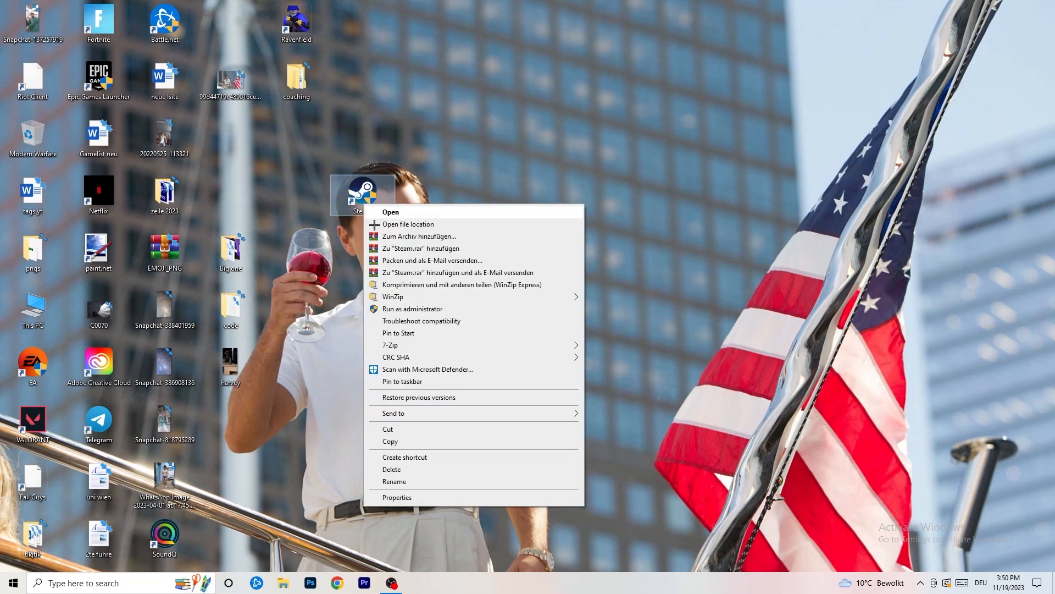
left_click(401, 496)
left_click(524, 241)
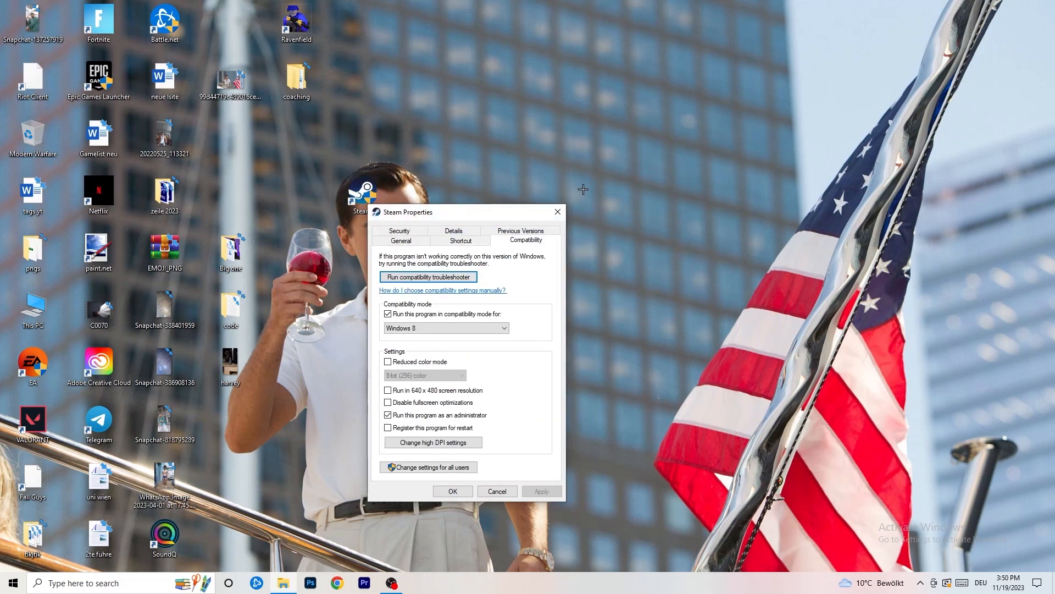
left_click(558, 212)
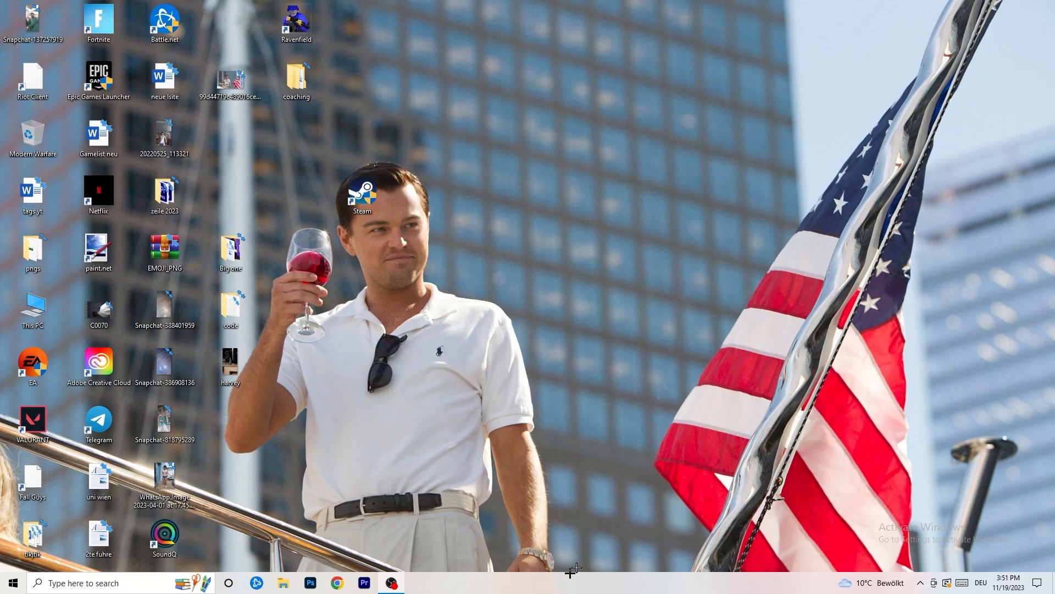
- Open Task Manager
left_click_drag(569, 577, 594, 516)
right_click(536, 586)
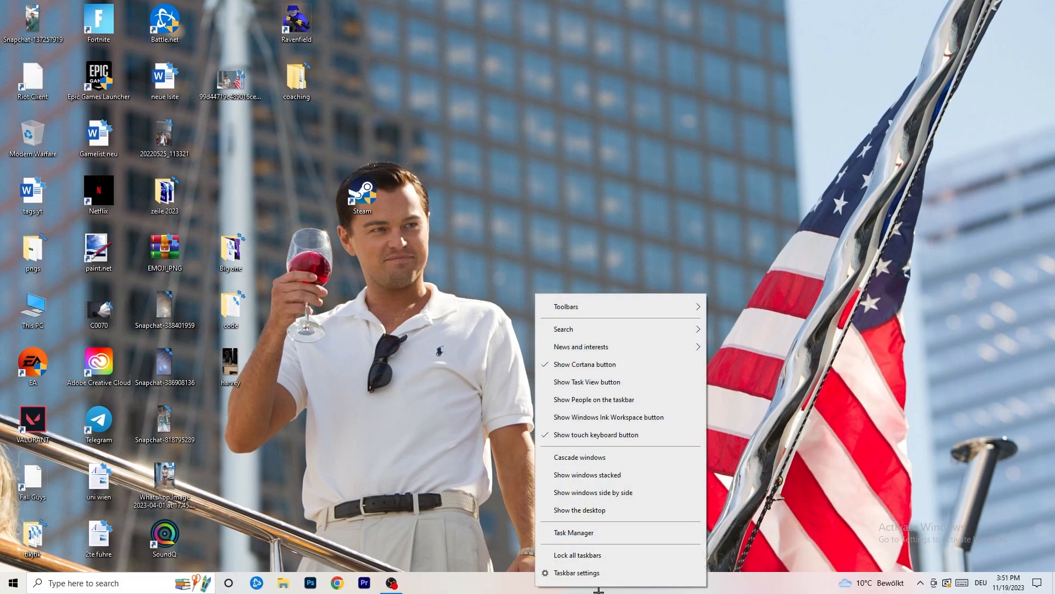
left_click(588, 533)
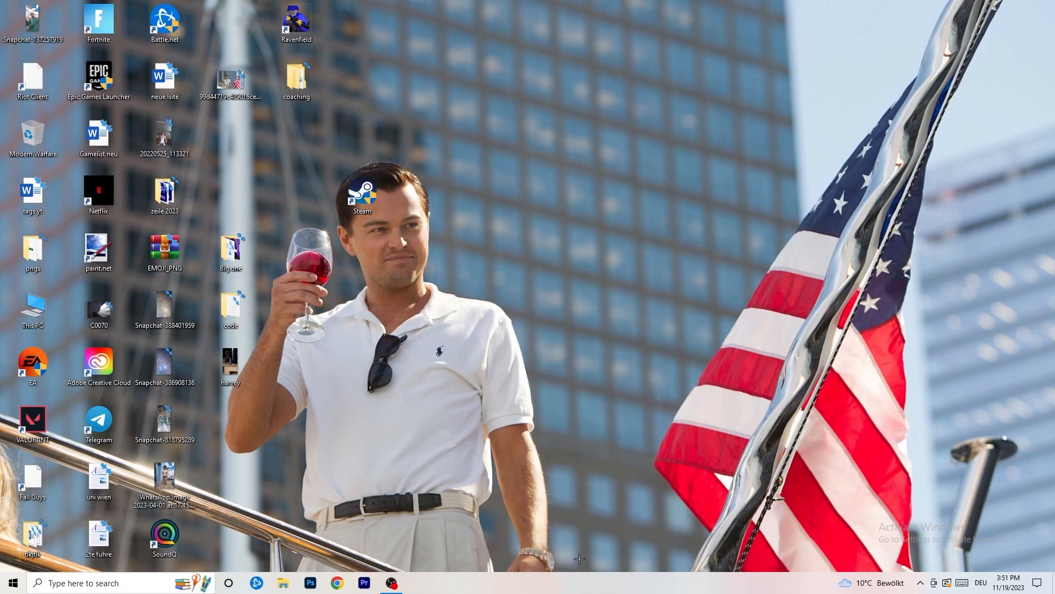
left_click(614, 25)
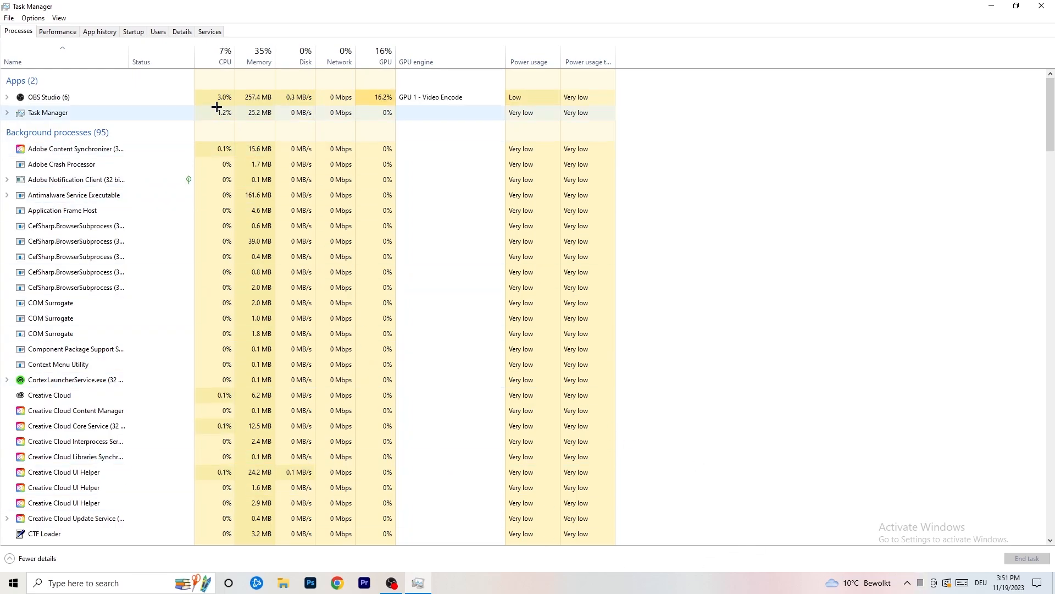
- Show the detailed process list and examine the priority levels available for a Creative Cloud UI Helper process
left_click(171, 32)
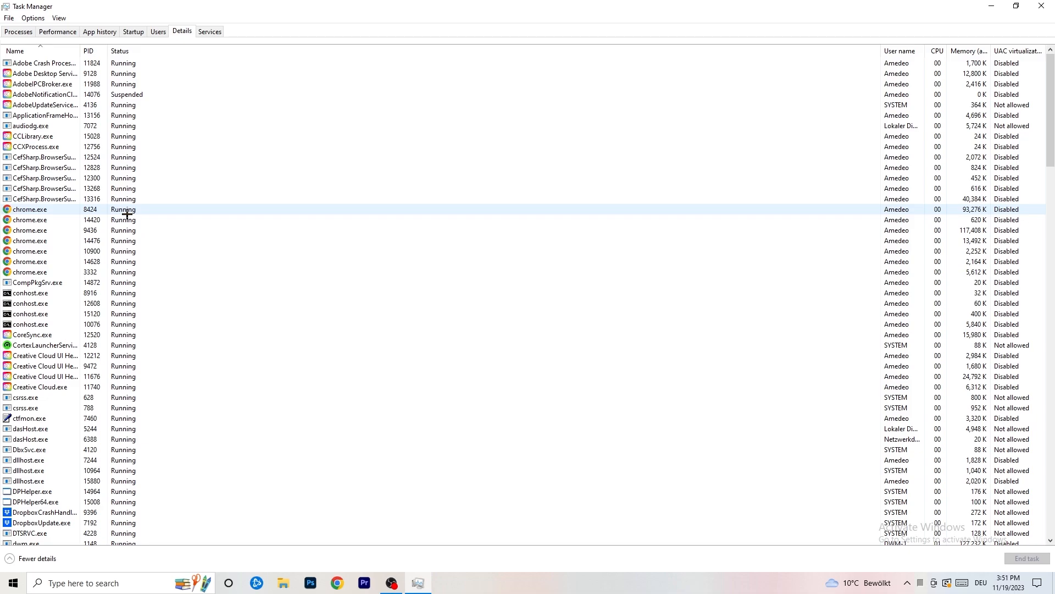
scroll(127, 214, "down", 3)
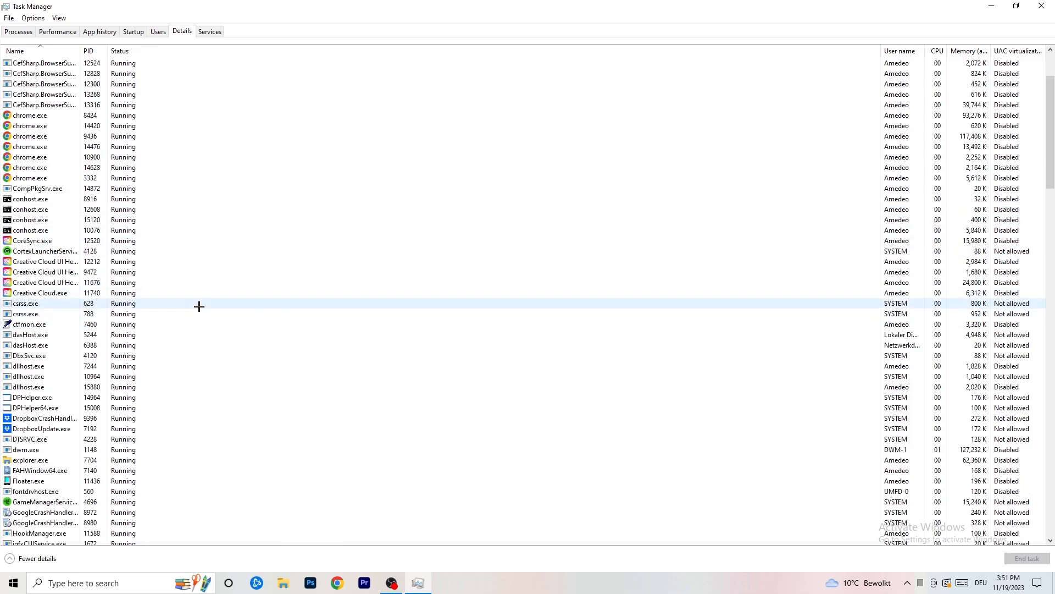
right_click(44, 282)
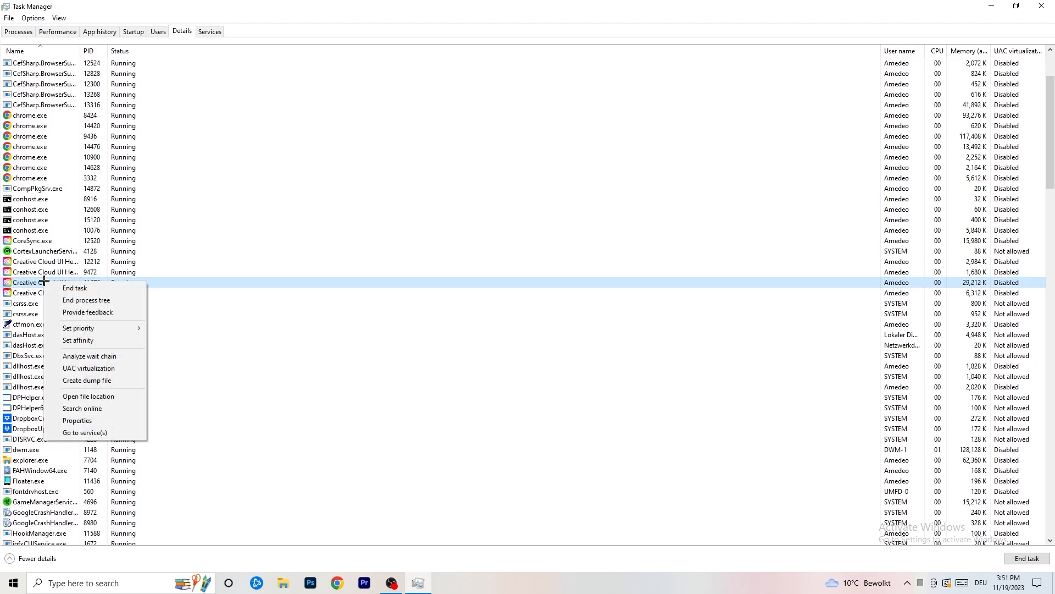
mouse_move(96, 331)
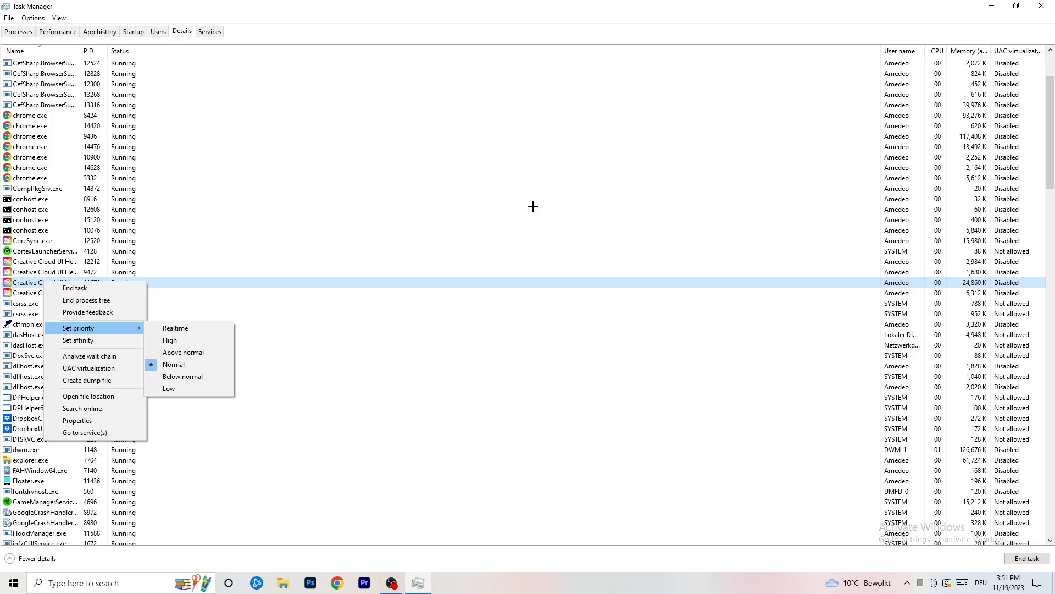
- Review the startup programs and examine the disable option for File Association Helper
left_click(140, 30)
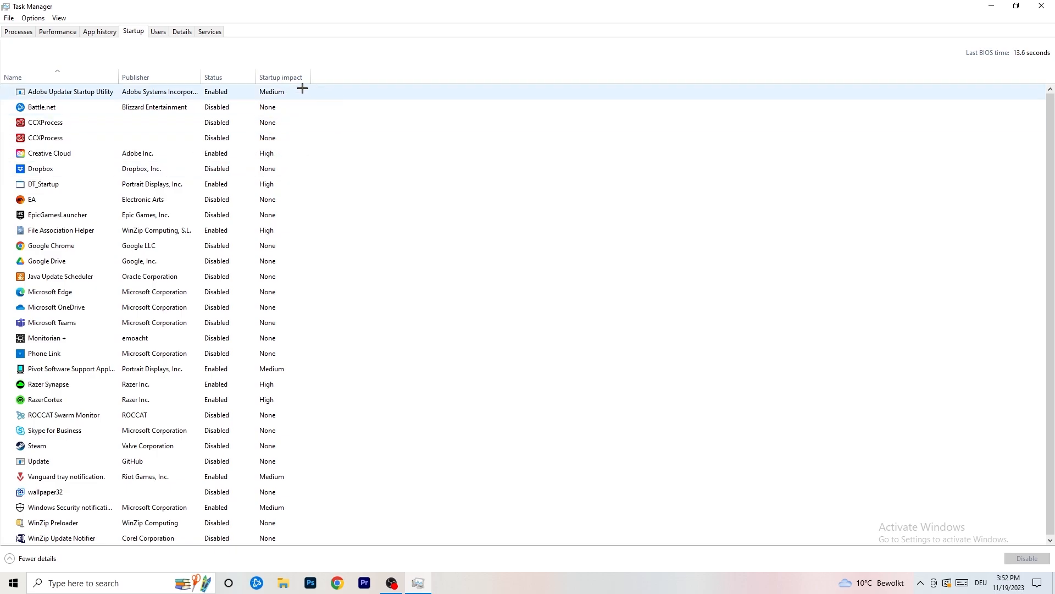
scroll(306, 488, "down", 1)
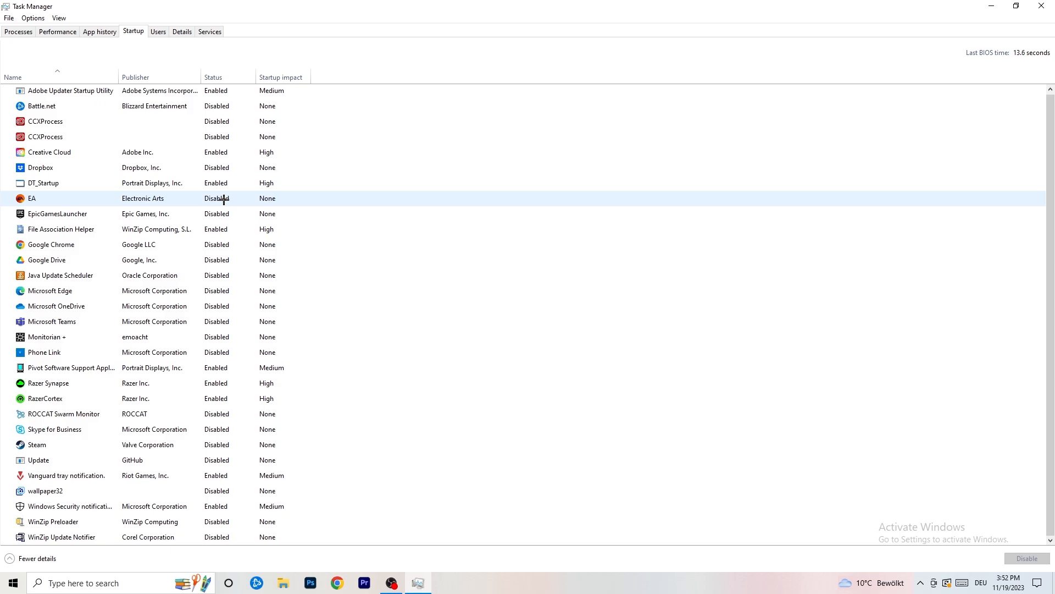
right_click(222, 230)
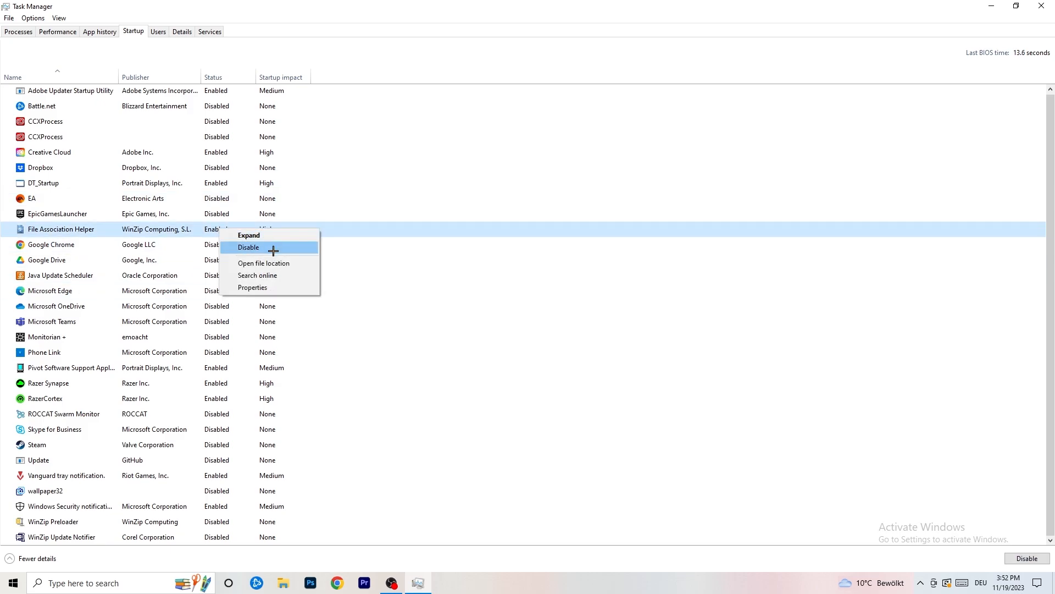
left_click(431, 80)
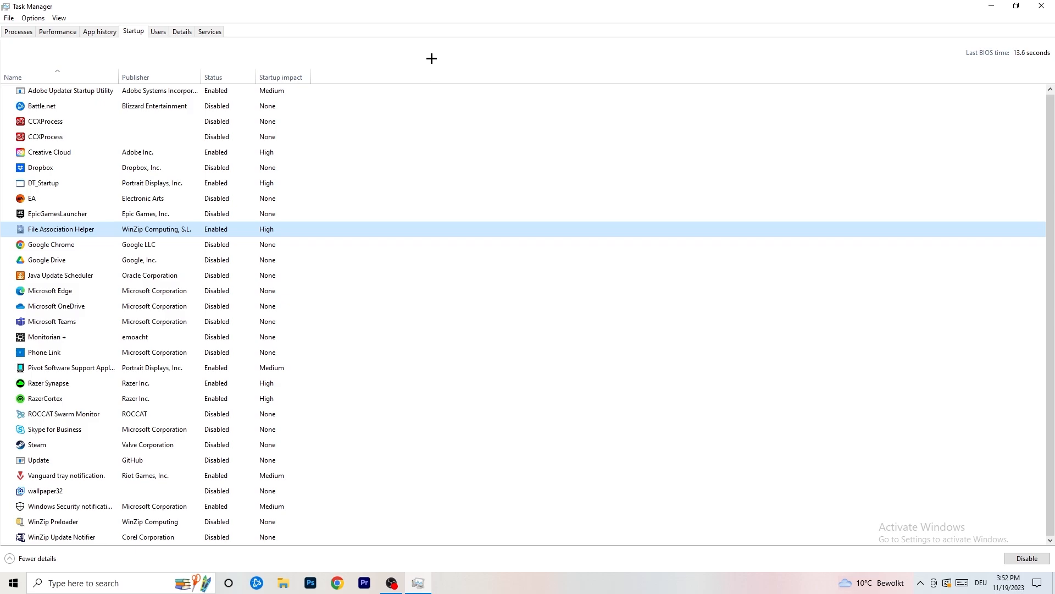
- Sort the running processes by CPU usage and by GPU usage
left_click(26, 32)
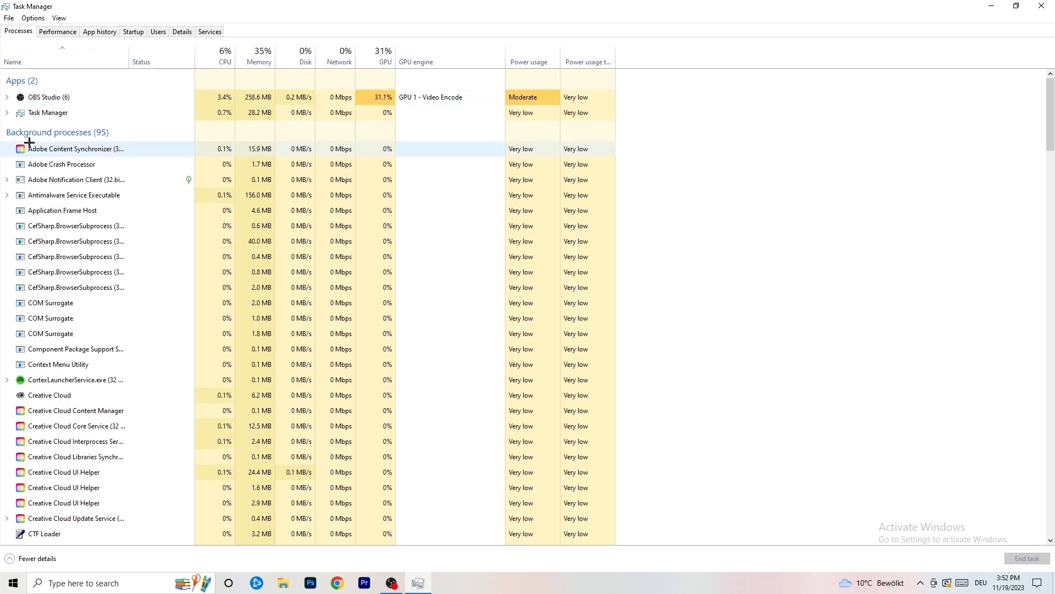
left_click(224, 50)
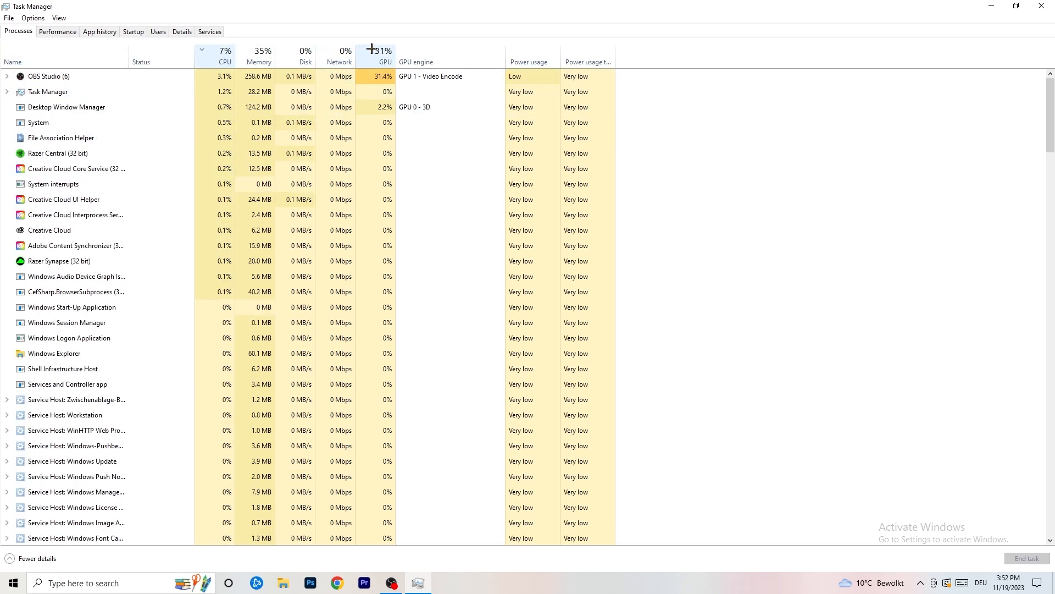
left_click(371, 50)
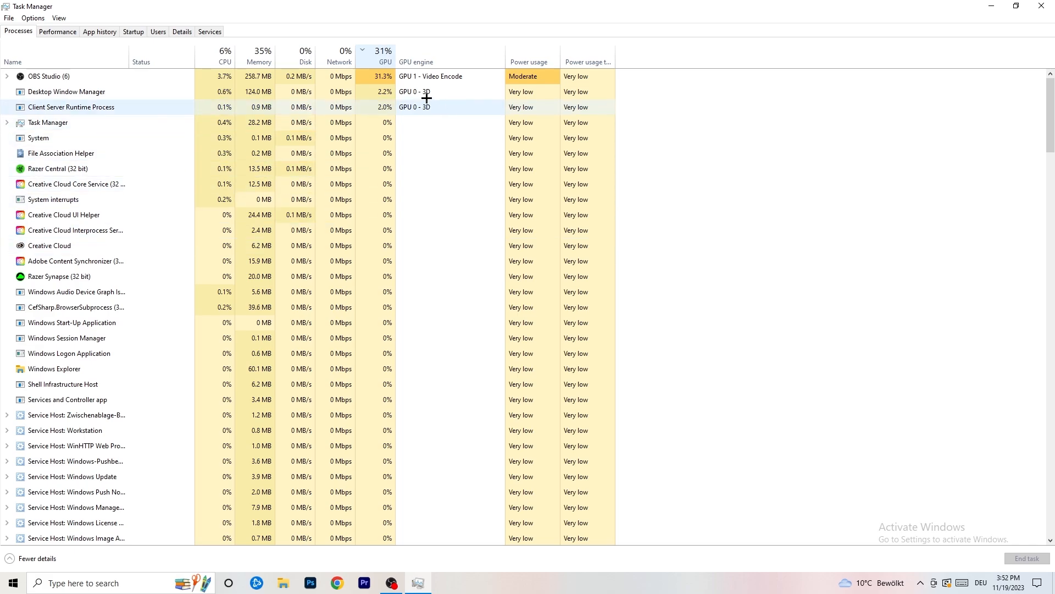
left_click(380, 57)
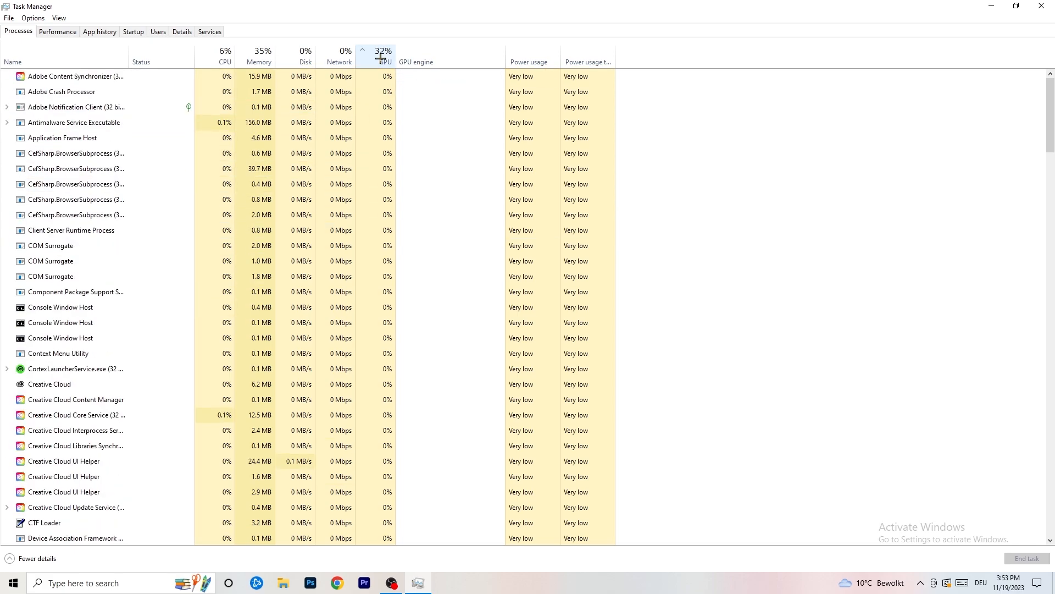
- Look through the GPU-sorted processes, examine the End task option for the Microsoft Windows Search process and sort by CPU usage
scroll(385, 171, "down", 15)
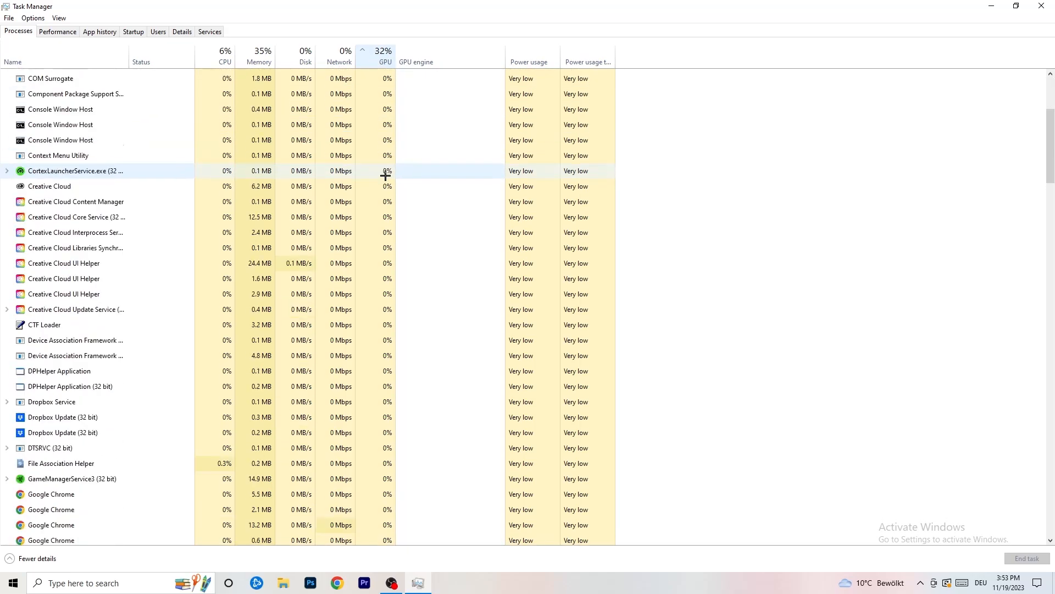
scroll(391, 174, "up", 13)
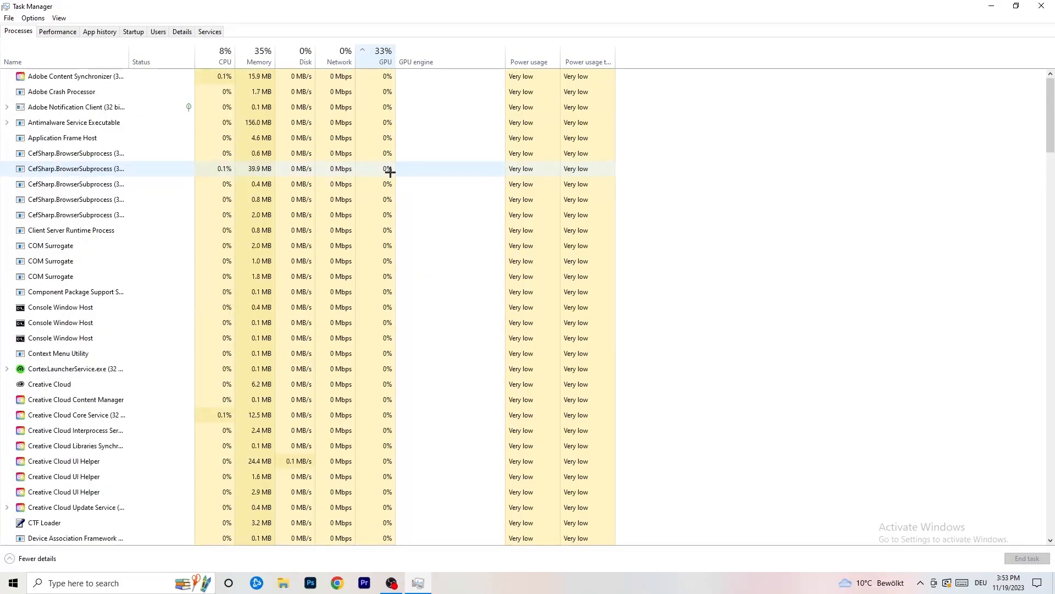
scroll(389, 165, "down", 19)
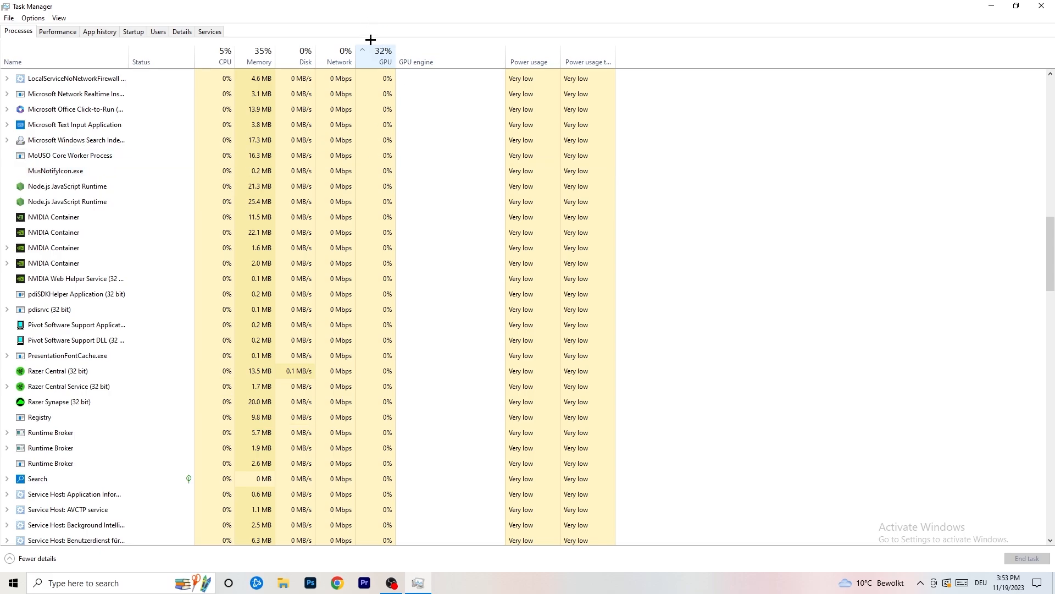
right_click(358, 136)
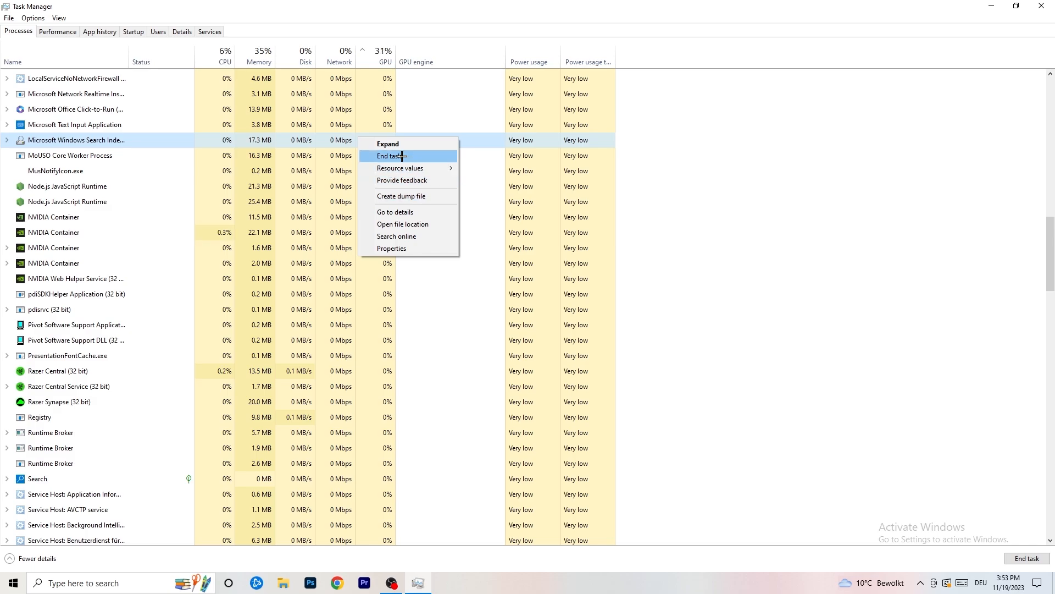
left_click(220, 55)
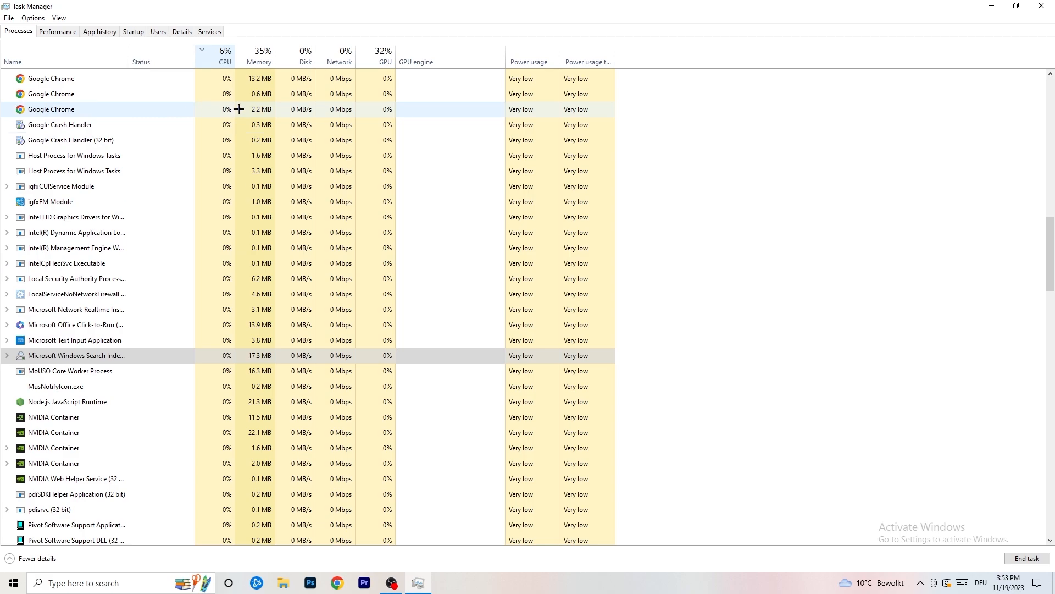
- Close Task Manager and open Windows Settings
left_click(1042, 6)
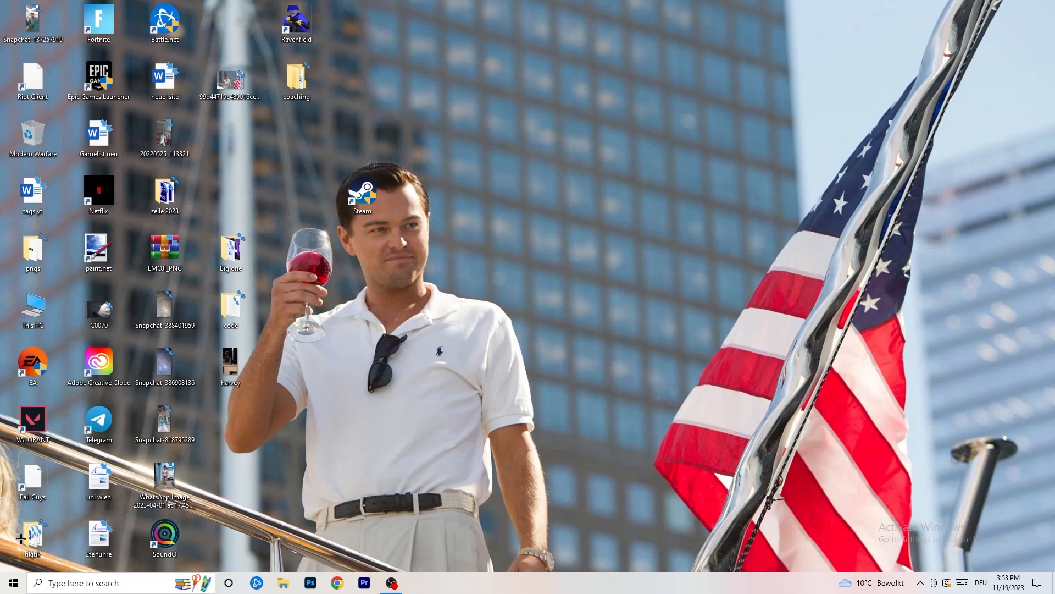
left_click(13, 582)
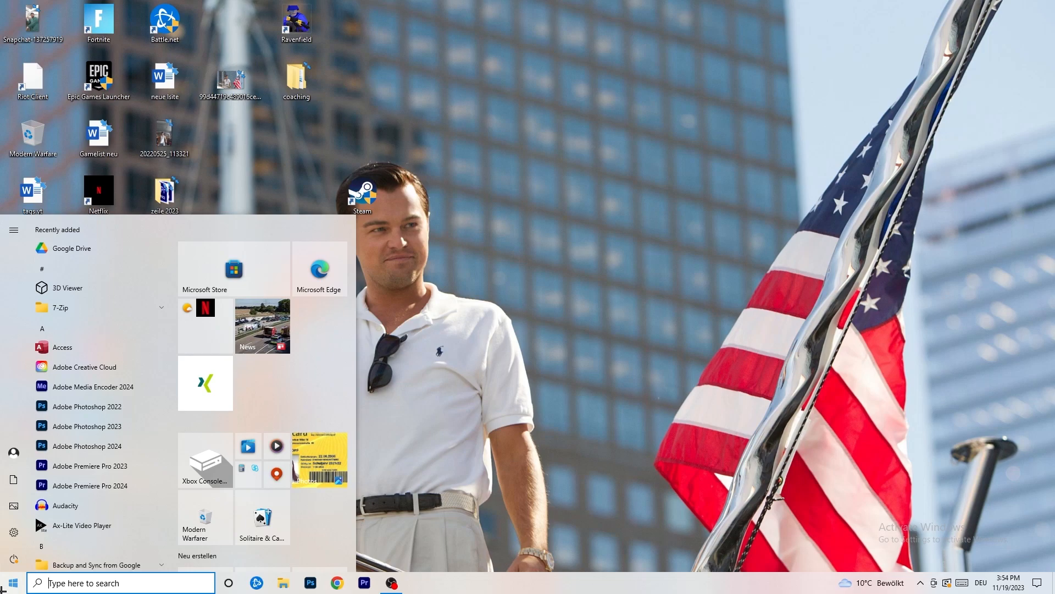
left_click(14, 532)
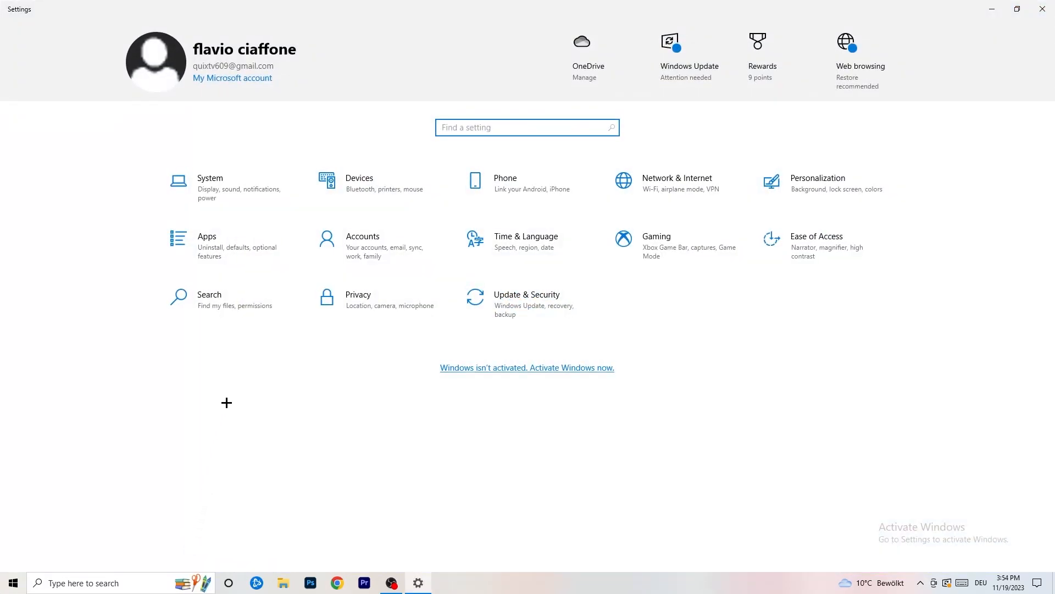
- Review the Xbox Game Bar, Captures and Game Mode pages in the Gaming settings
left_click(657, 241)
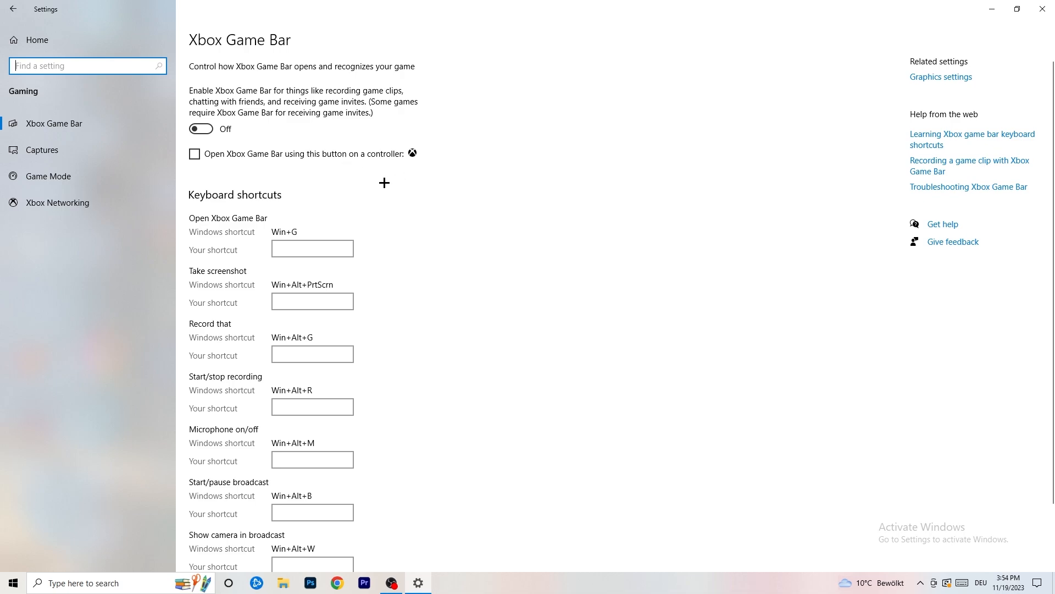
left_click(91, 143)
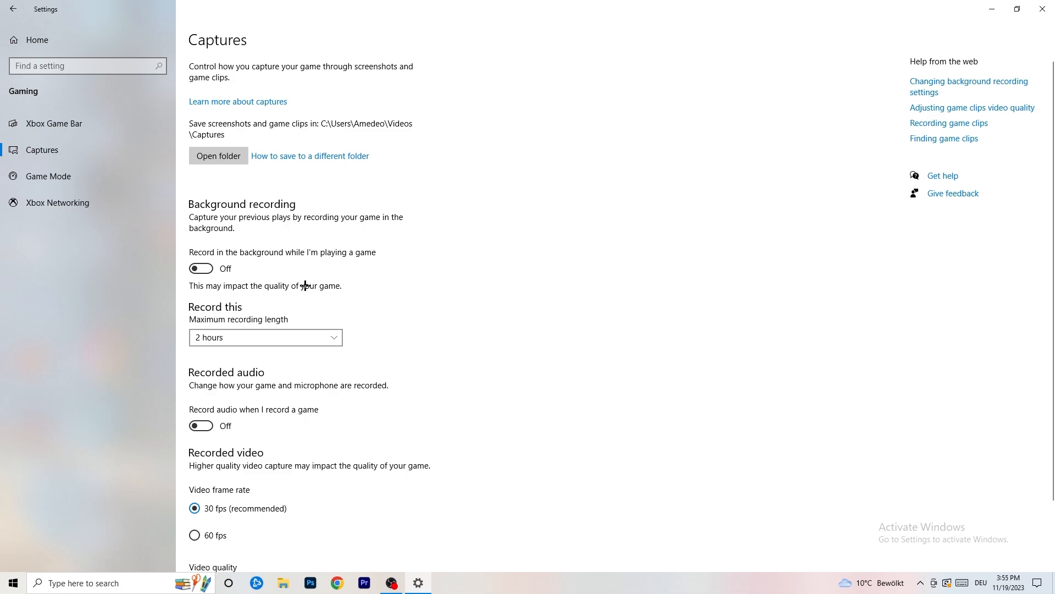
scroll(305, 286, "down", 3)
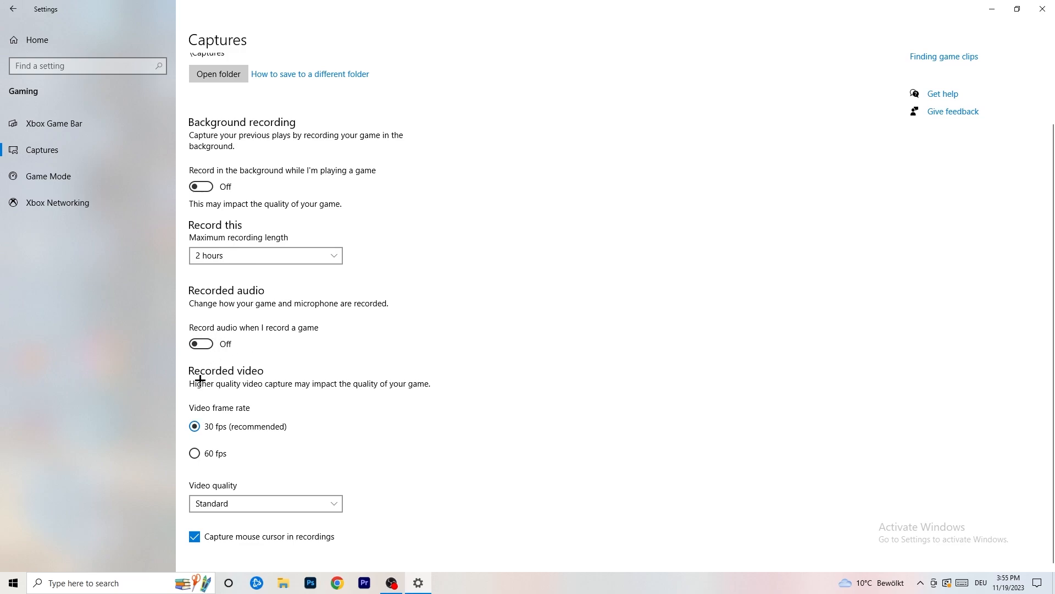
left_click(34, 176)
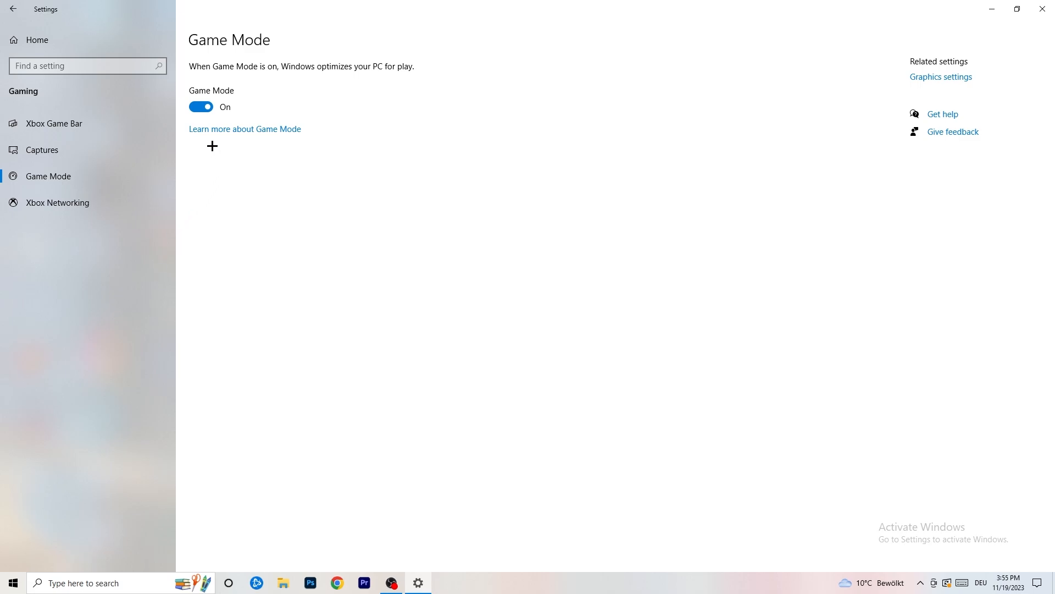
- Check the Windows Update page in the Update & Security settings for pending updates
left_click(13, 9)
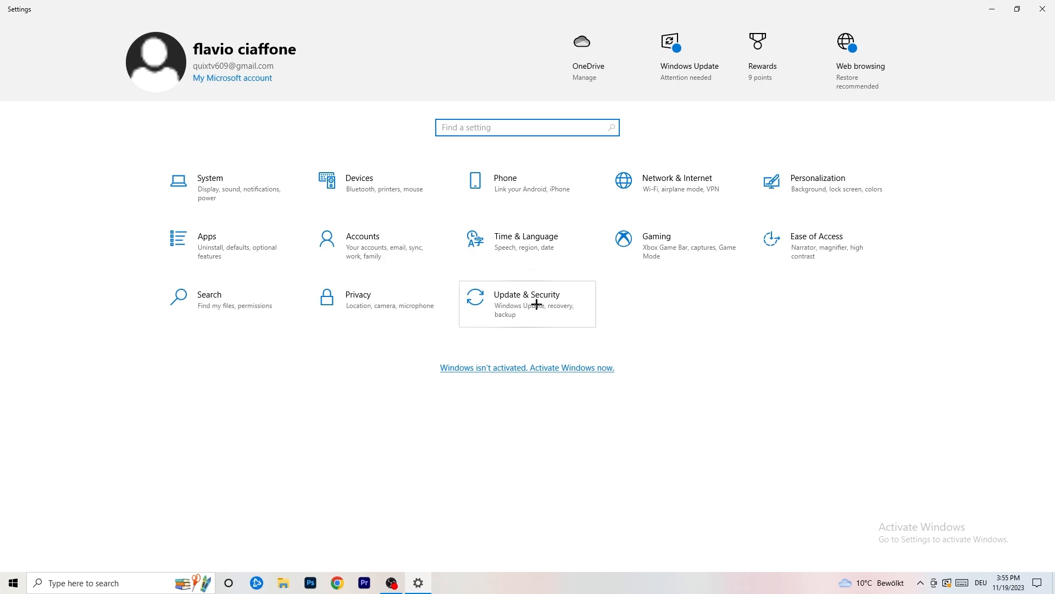
left_click(557, 302)
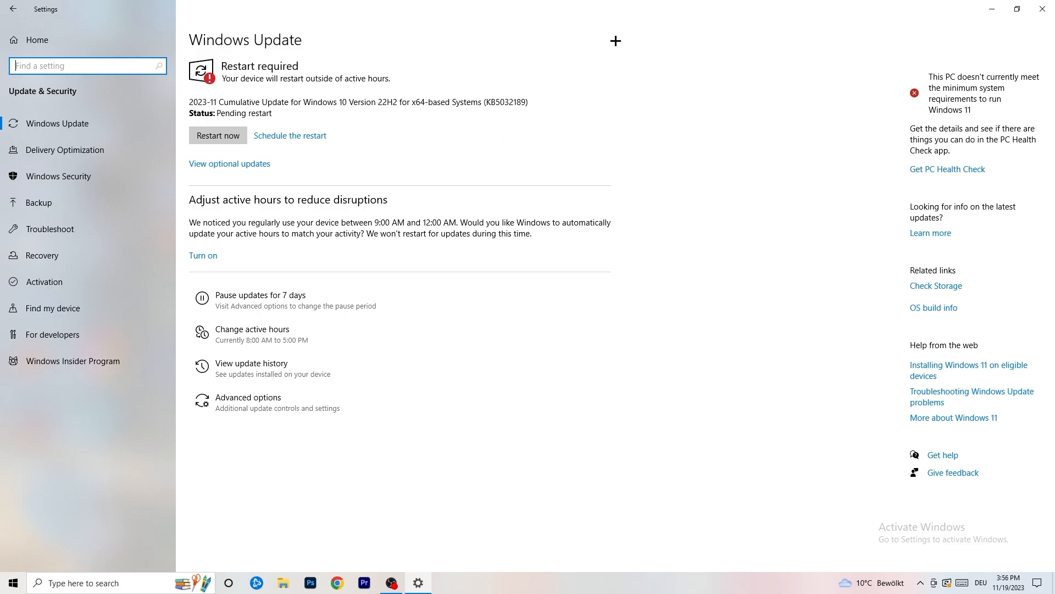
double_click(769, 4)
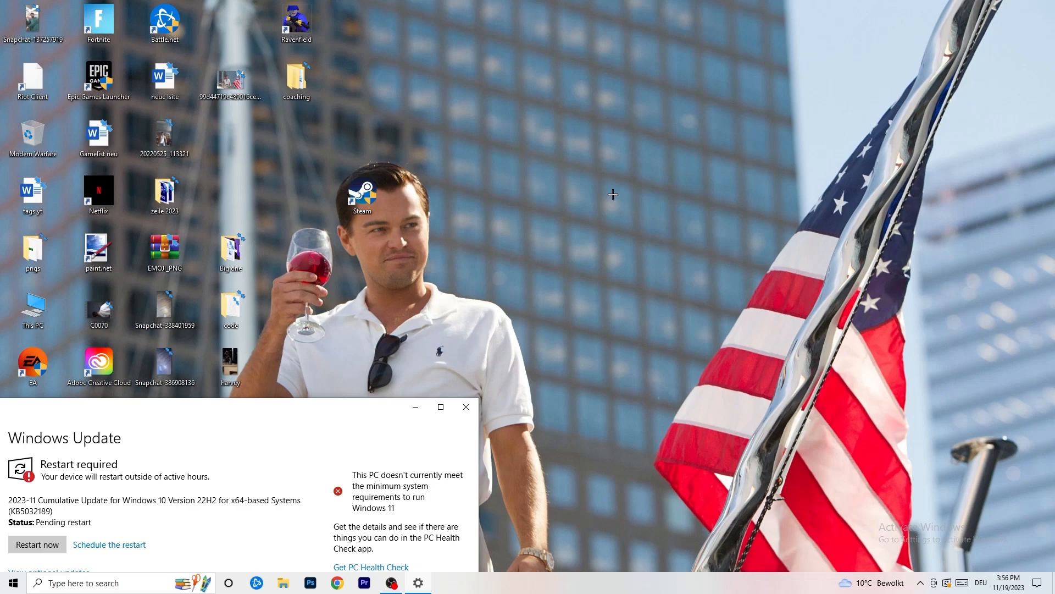
left_click(441, 407)
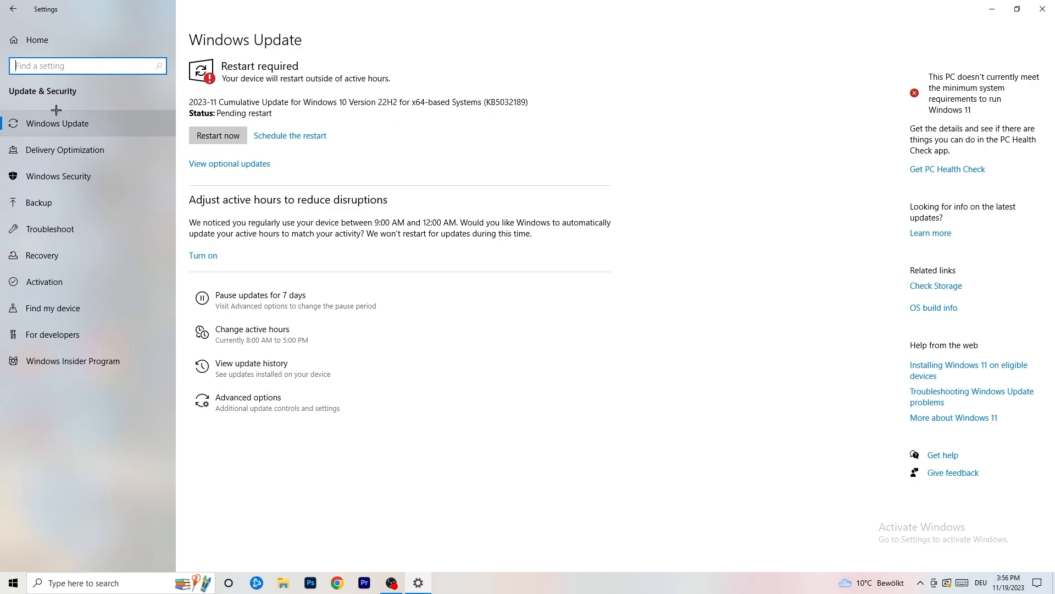
- Examine the scaling and resolution options for display 1 in the System display settings
left_click(13, 9)
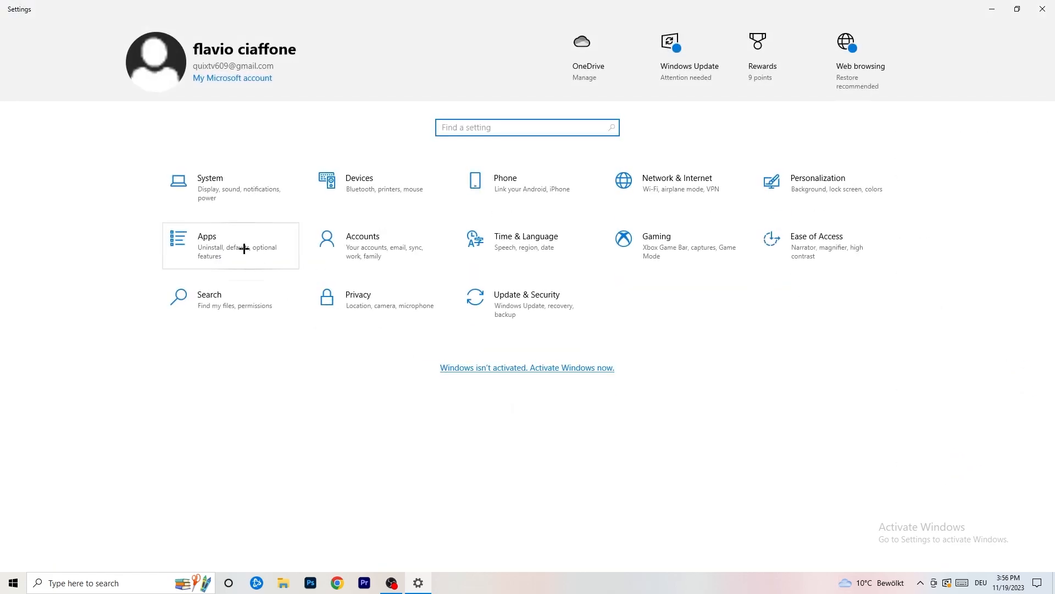
left_click(233, 200)
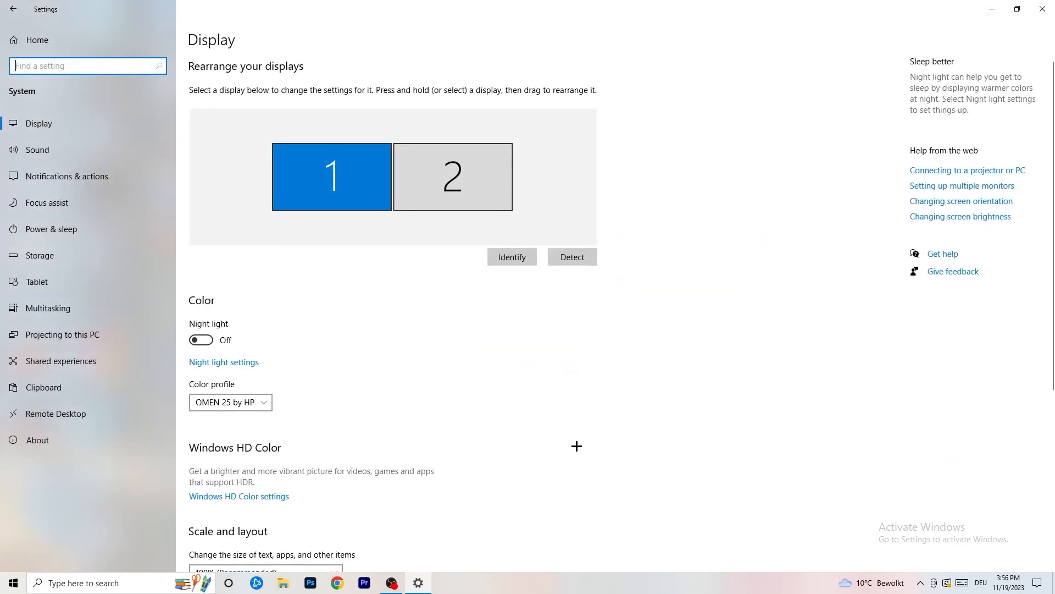
left_click(298, 189)
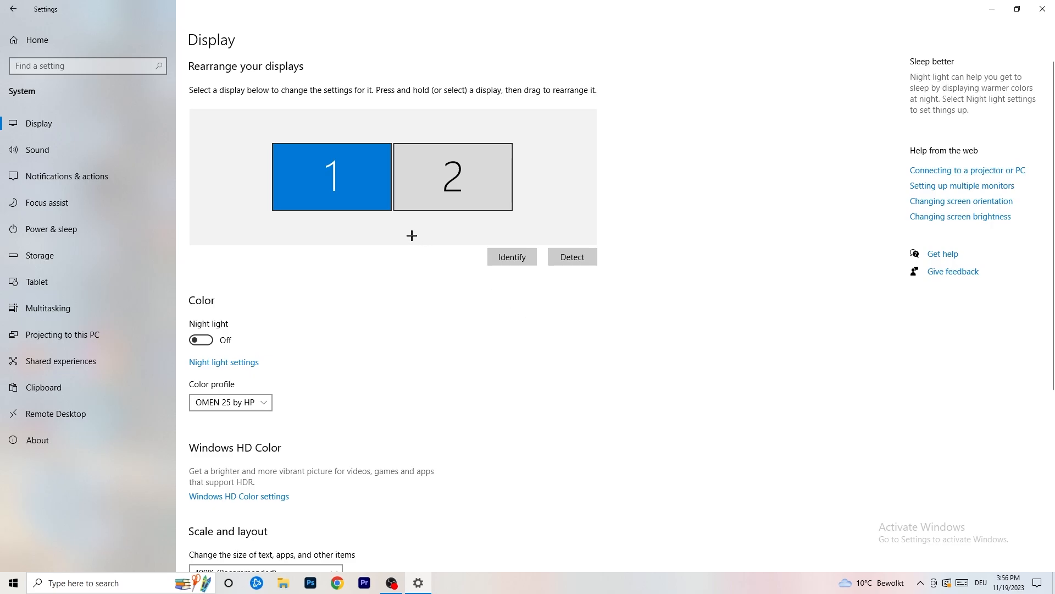
scroll(414, 272, "down", 5)
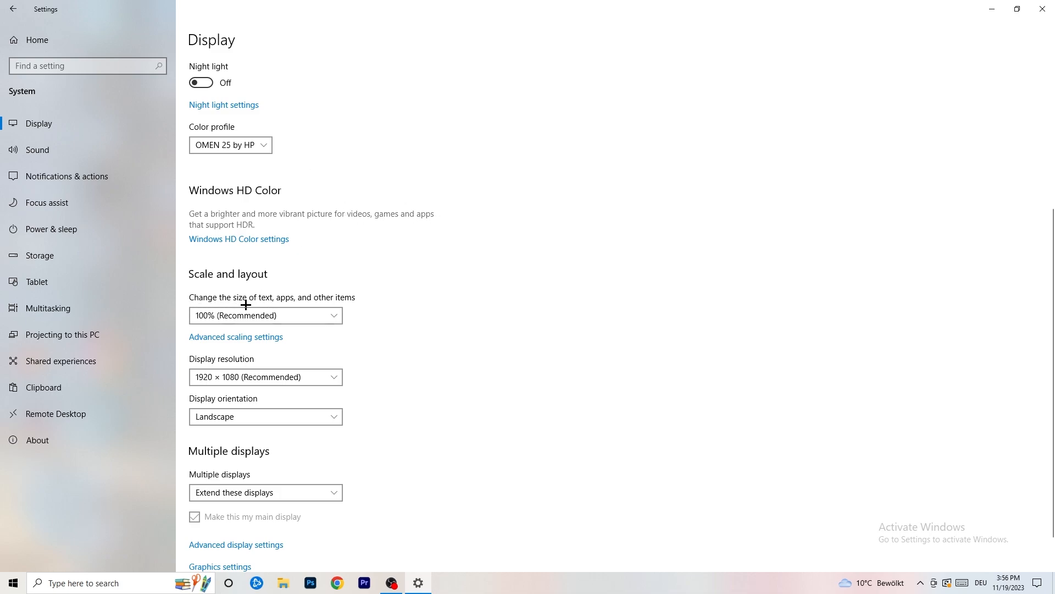
left_click(337, 314)
left_click(513, 270)
scroll(251, 298, "down", 1)
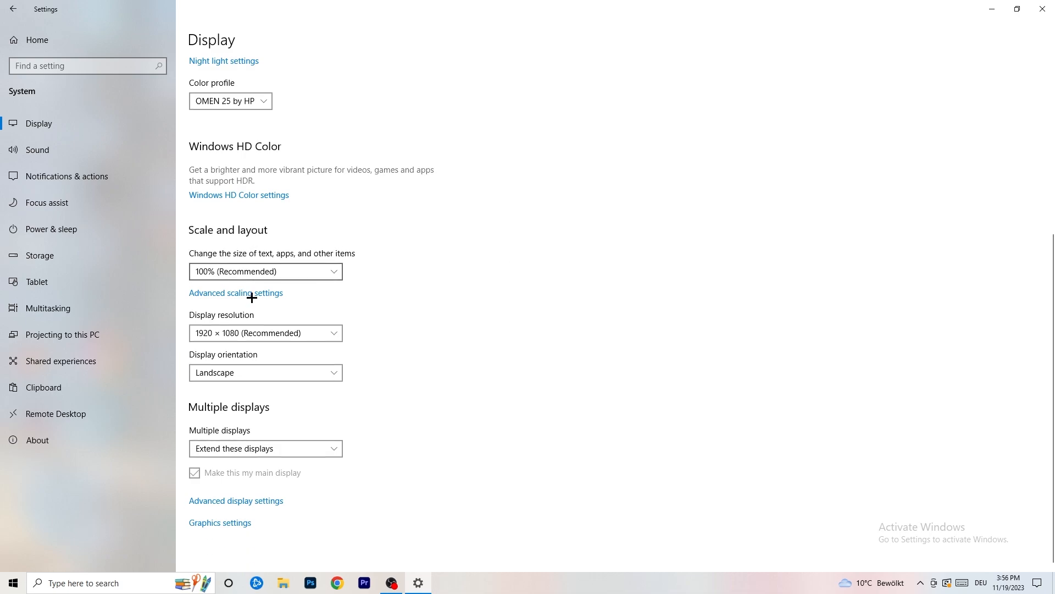
left_click(297, 332)
left_click(515, 294)
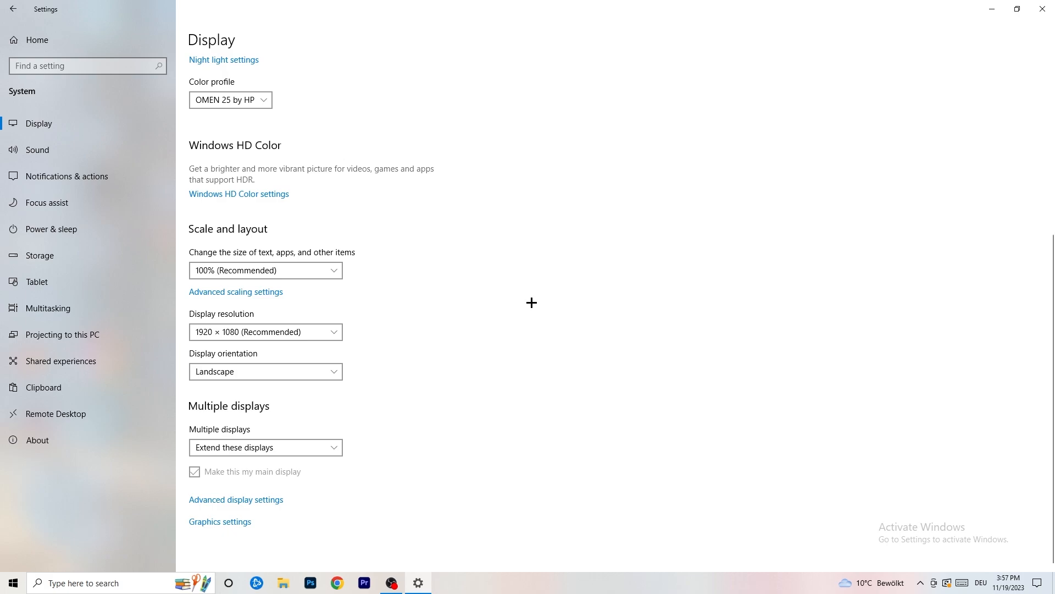
- Review the available power plans, including the additional ones, through the additional power settings and close Power Options
left_click(70, 229)
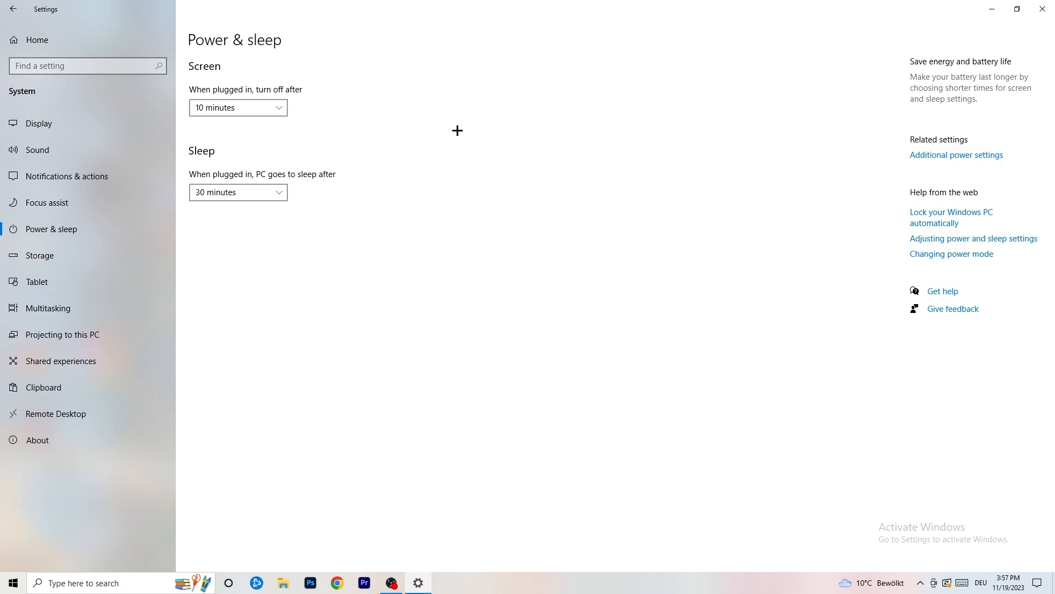
left_click(945, 158)
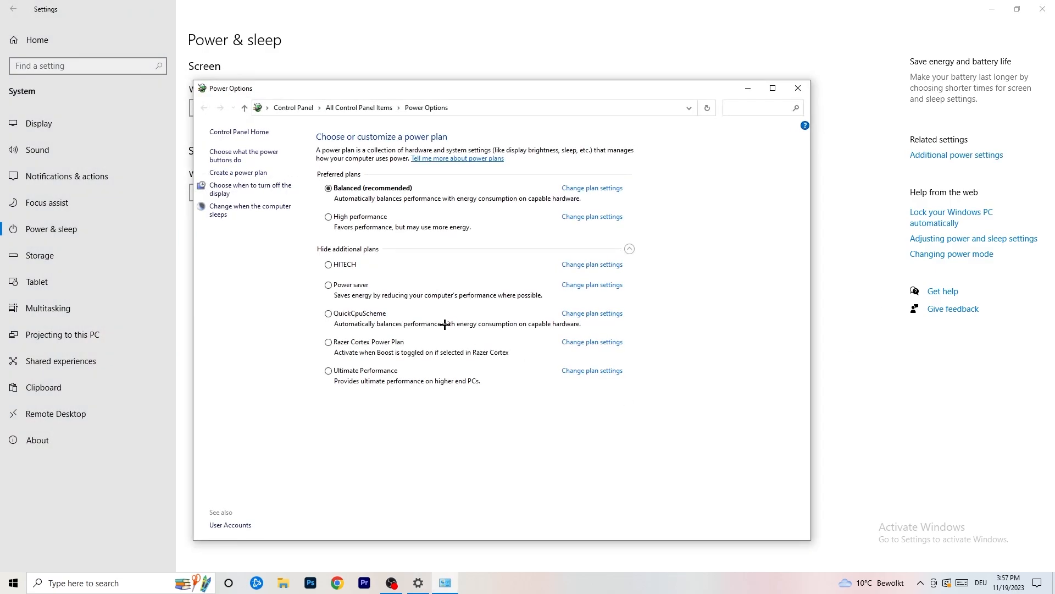
left_click(630, 249)
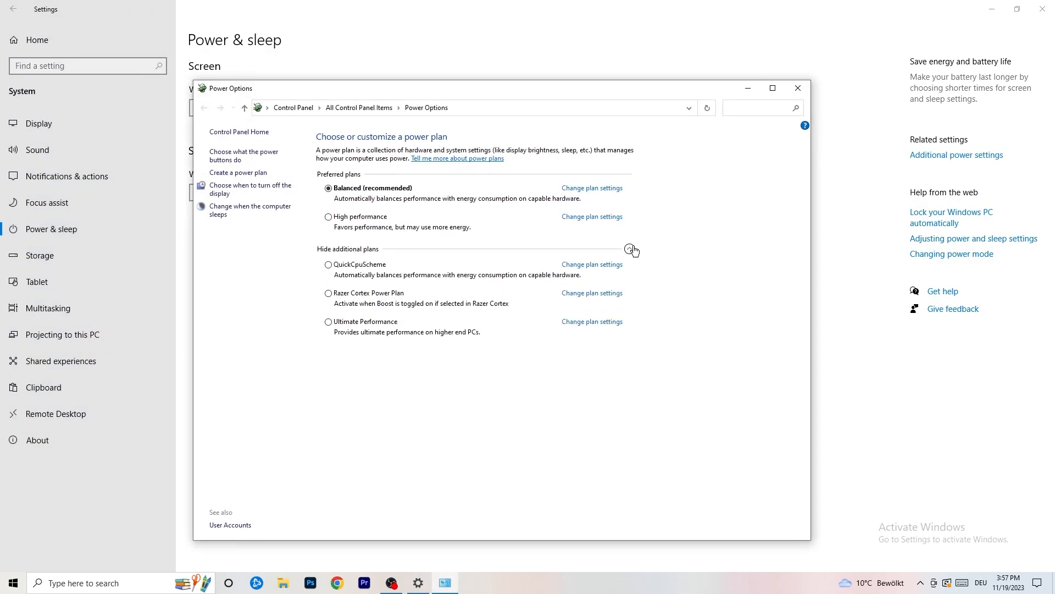
left_click(630, 249)
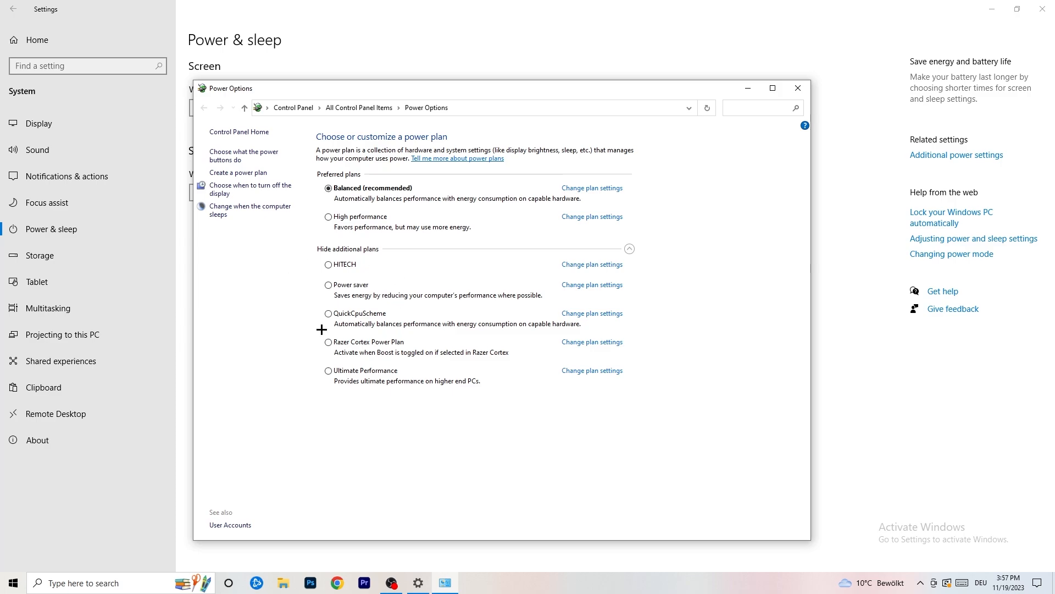
left_click(798, 88)
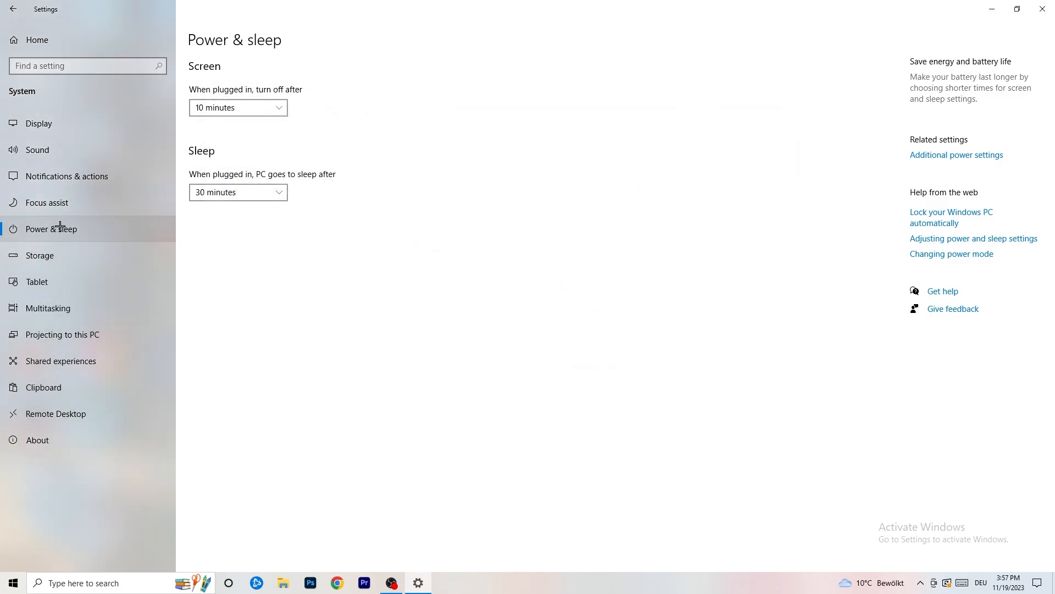
- Review the storage usage and the Storage Sense configuration, and close Settings
left_click(64, 256)
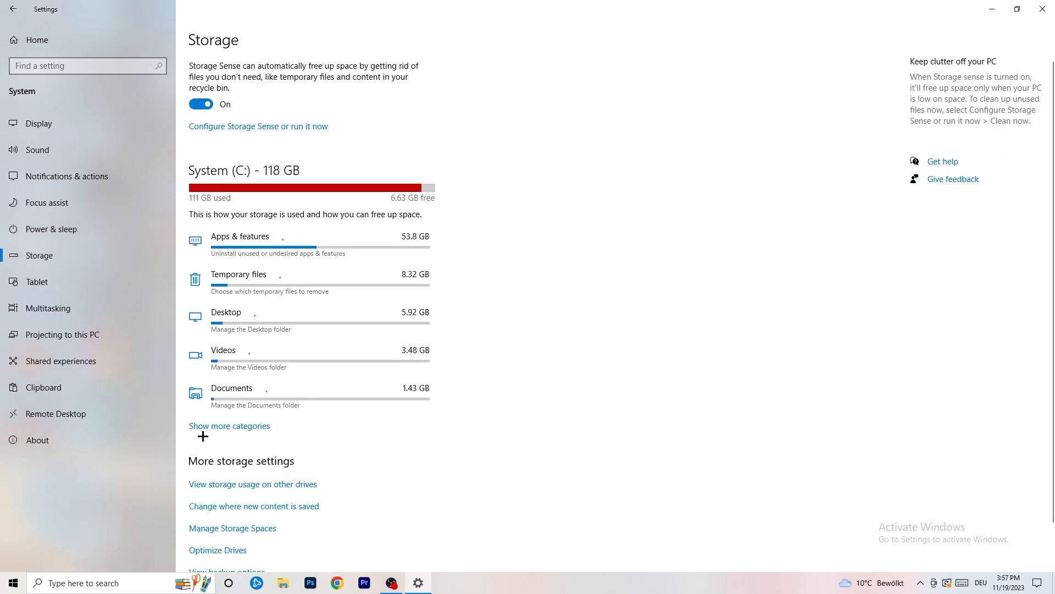
left_click(235, 128)
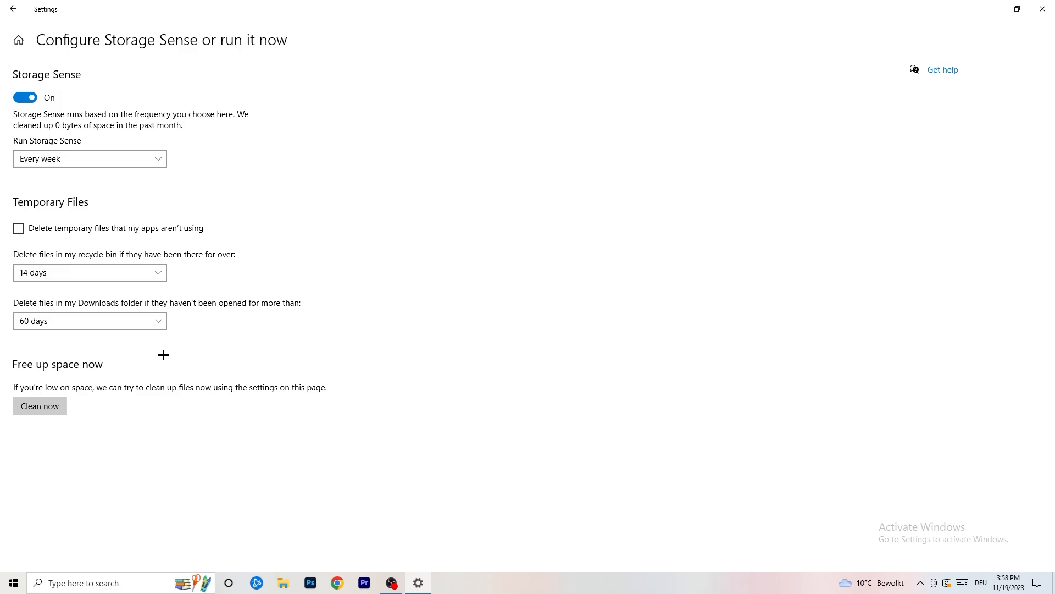
left_click(1043, 8)
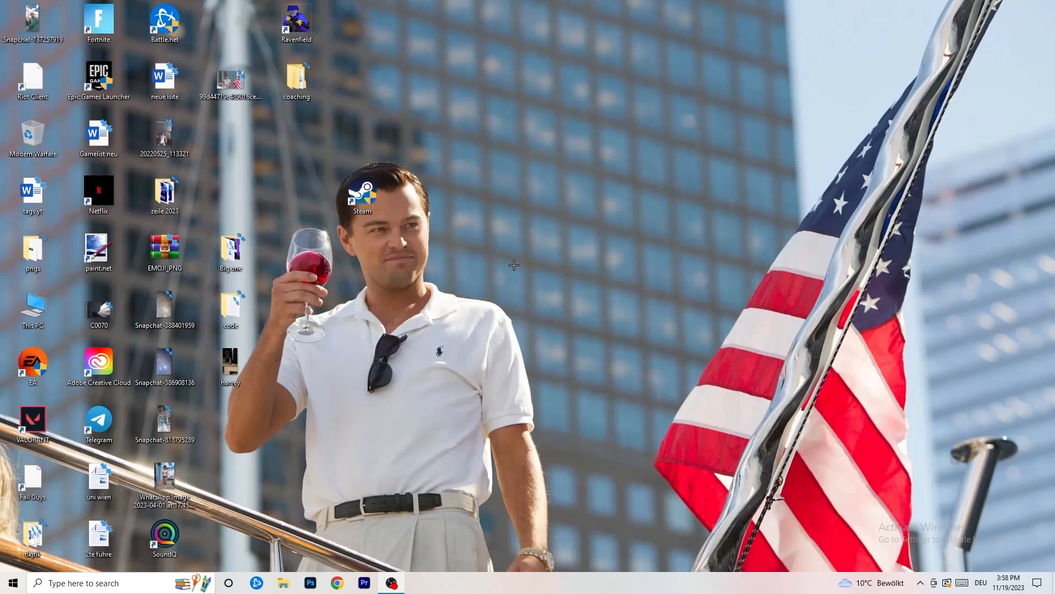